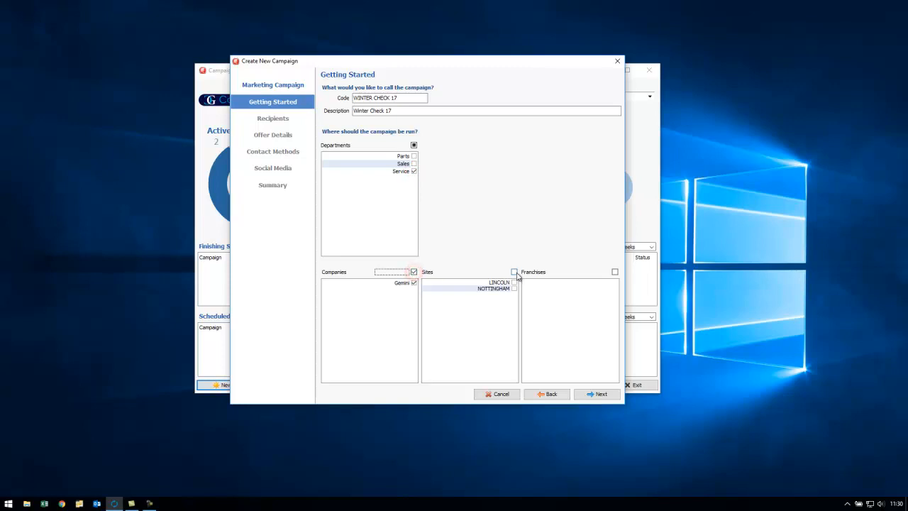
- Add a recipient filter on Vehicle Records where Registration contains FY14
click(600, 394)
click(543, 349)
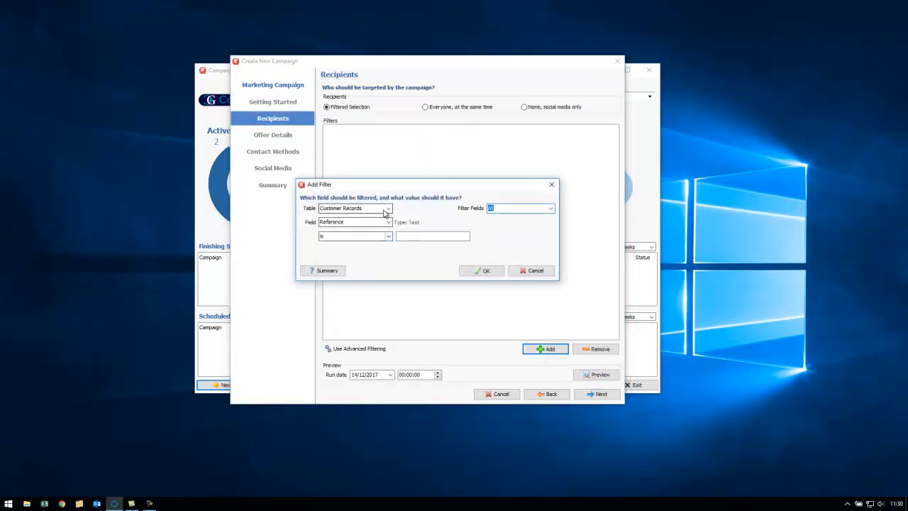
click(388, 208)
click(365, 261)
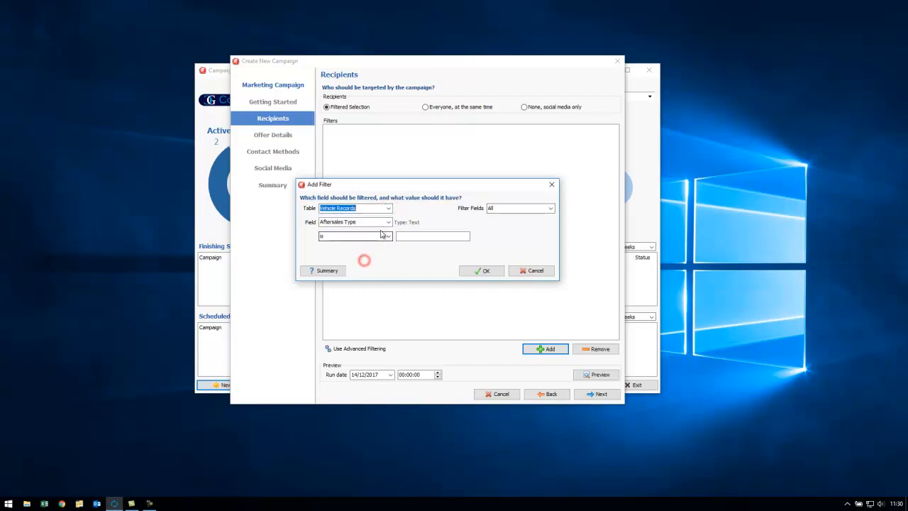
click(388, 222)
text(Reg)
key(Return)
text(contains)
key(Tab)
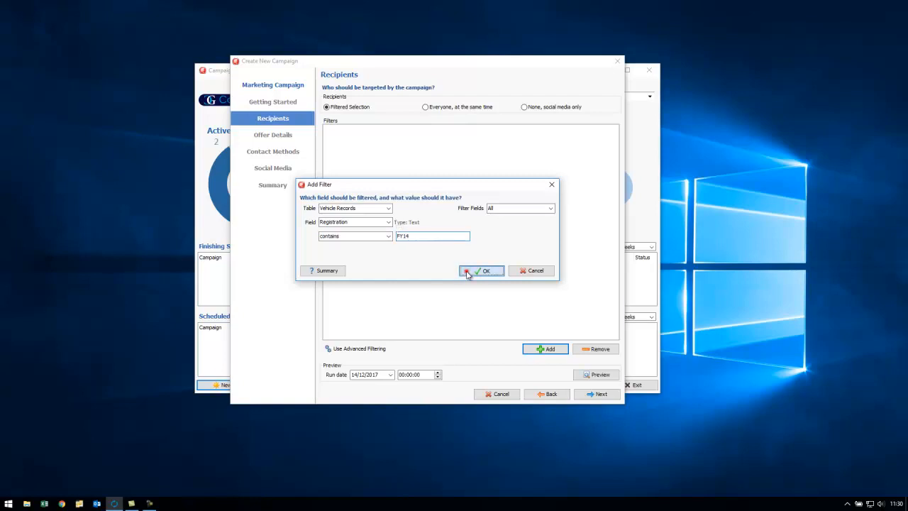
click(467, 273)
- In the offer details, set the end date to 31/03/2018 and the net target invoice value to 150
click(594, 394)
click(389, 112)
click(432, 138)
click(431, 138)
click(432, 138)
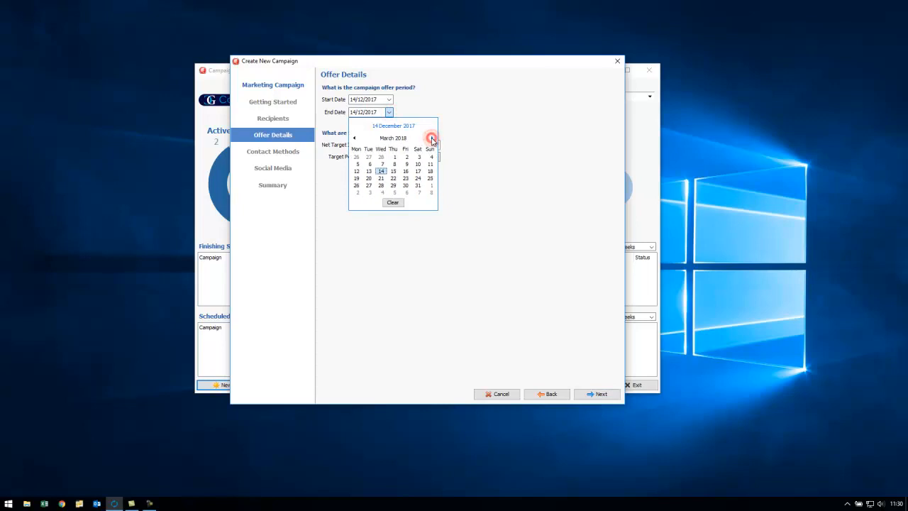
click(418, 186)
click(415, 144)
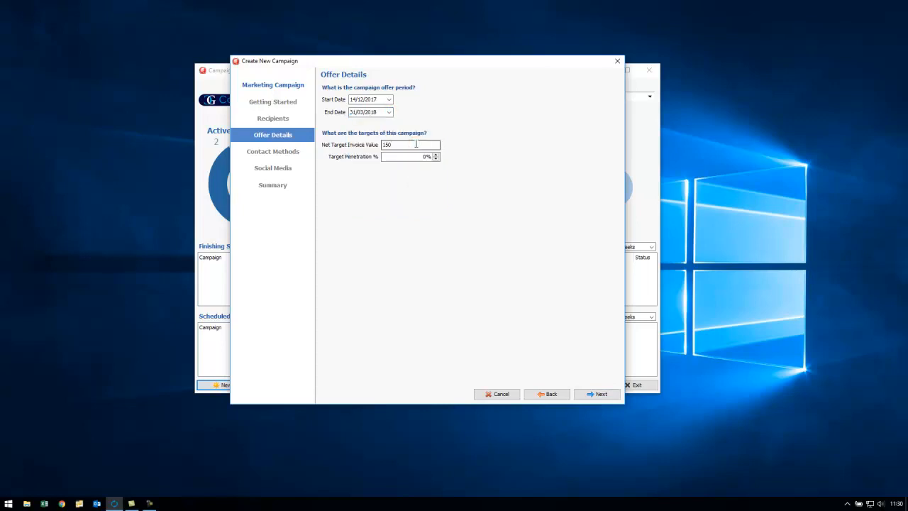
click(403, 156)
- Enable e-mail as the contact method and open the online e-mail template editor
click(587, 395)
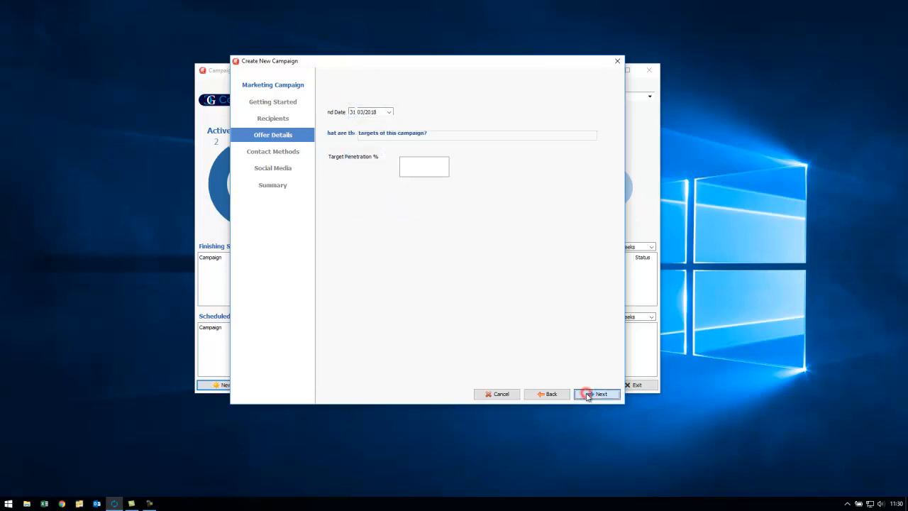
click(331, 111)
click(615, 111)
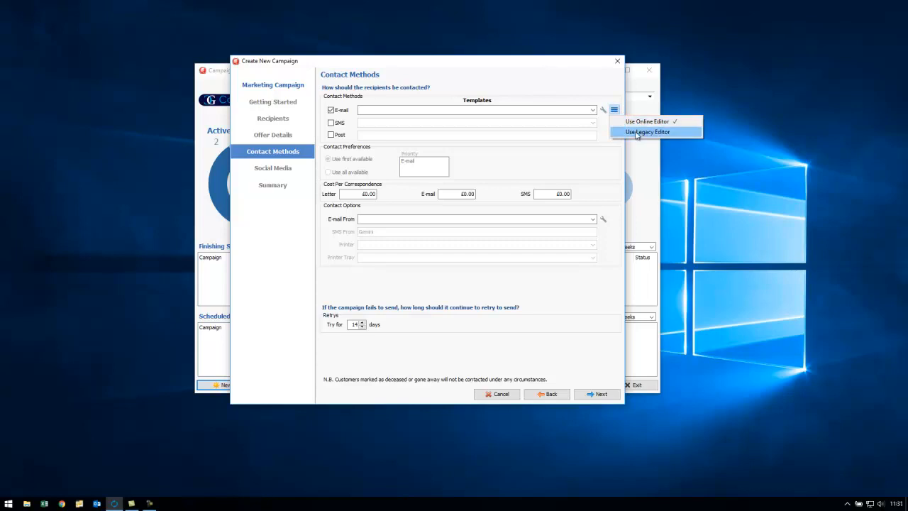
click(603, 111)
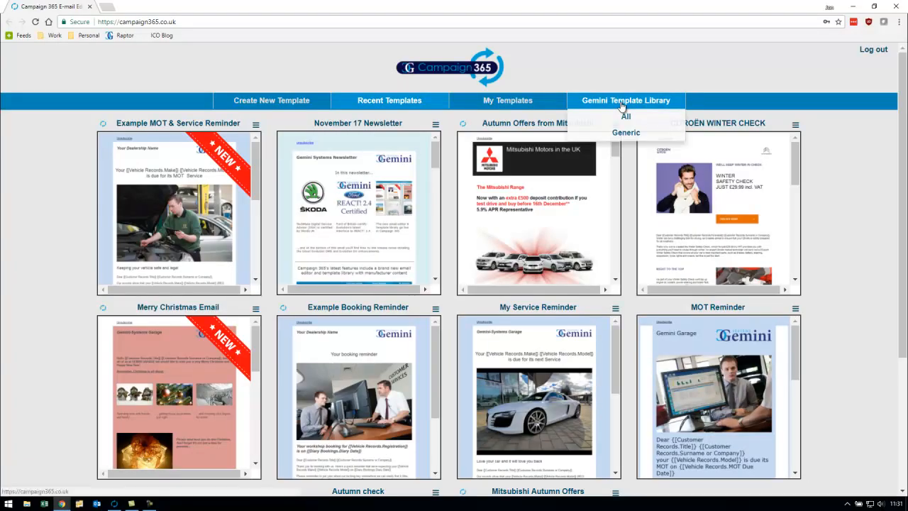
- Browse the Gemini Template Library, the My Templates collection and the recent templates
click(622, 105)
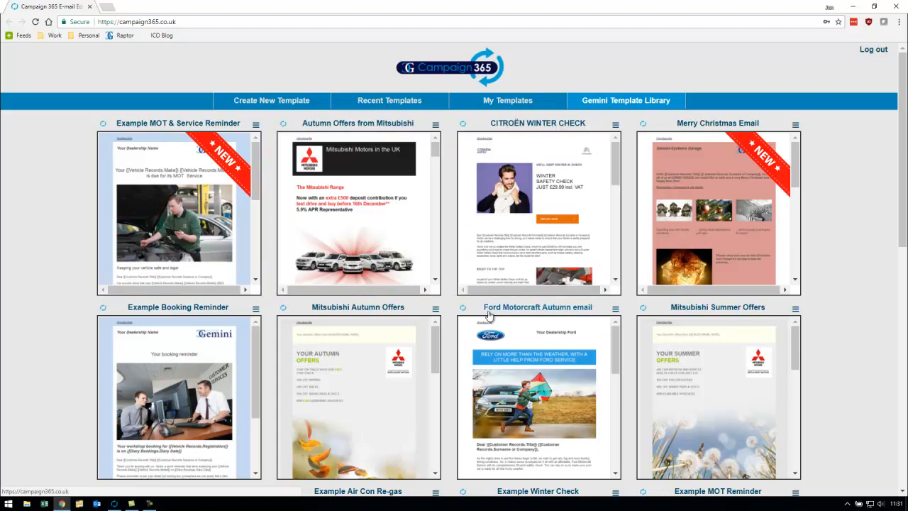
click(520, 103)
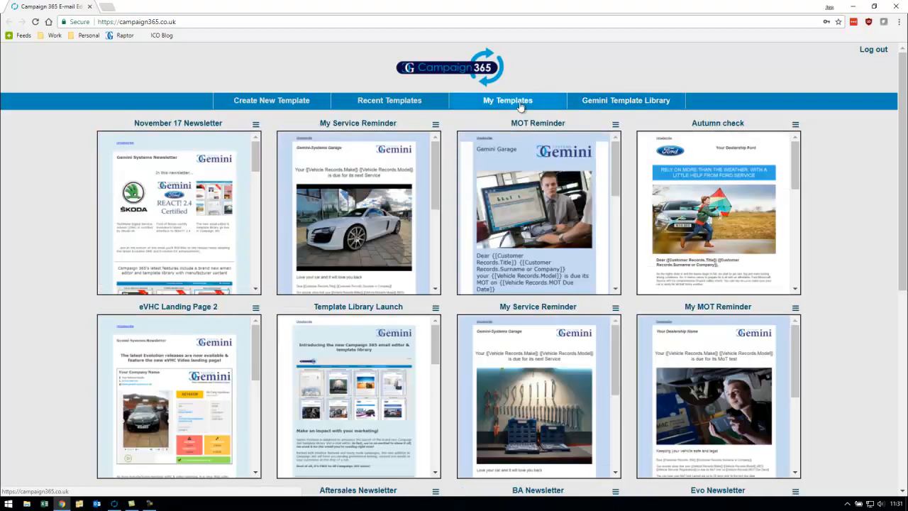
click(400, 105)
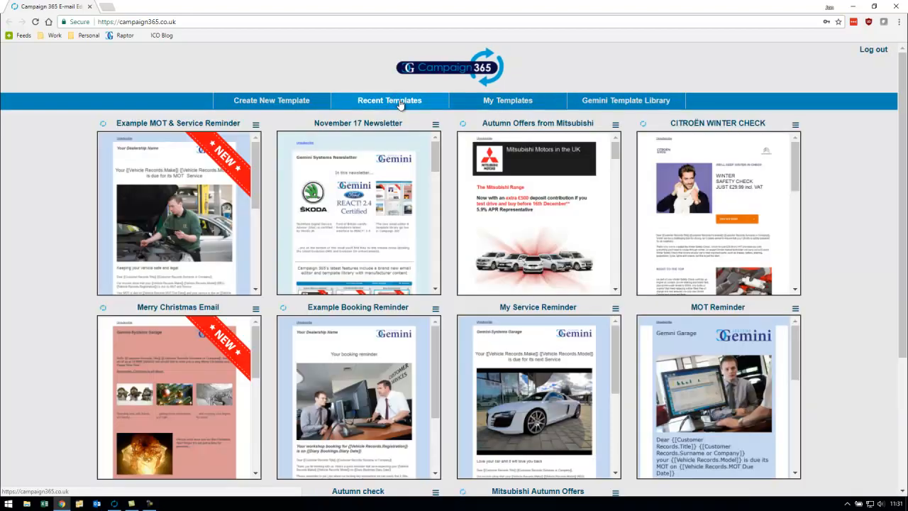
- Create a new template and place the 166 x 130 image-and-text block in it, selecting the block for editing
click(283, 103)
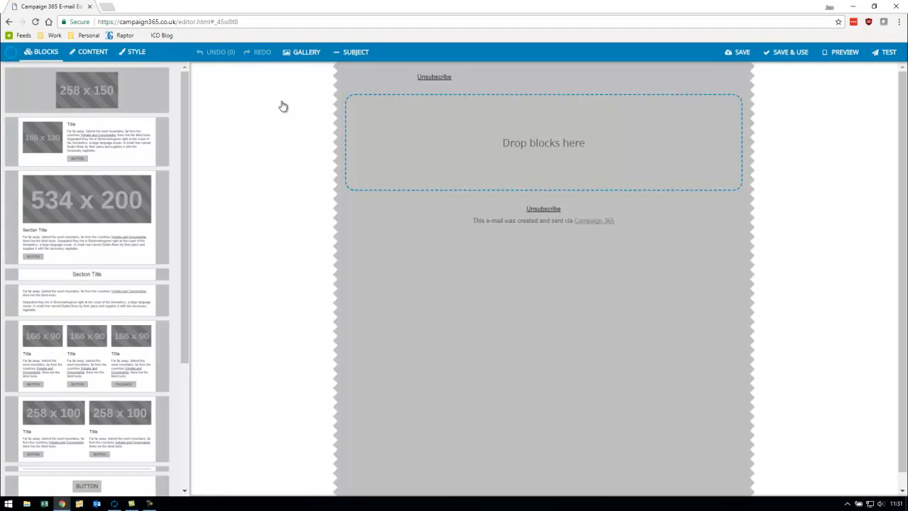
drag(77, 139, 552, 149)
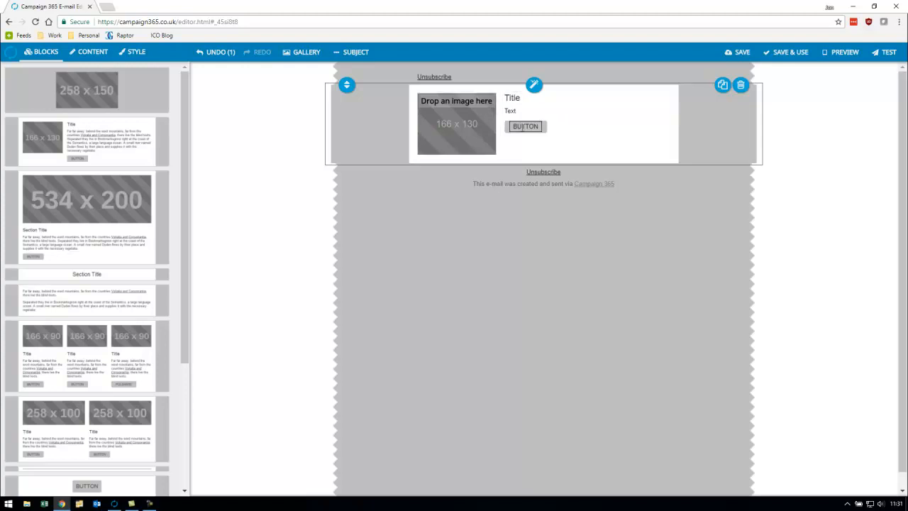
click(564, 143)
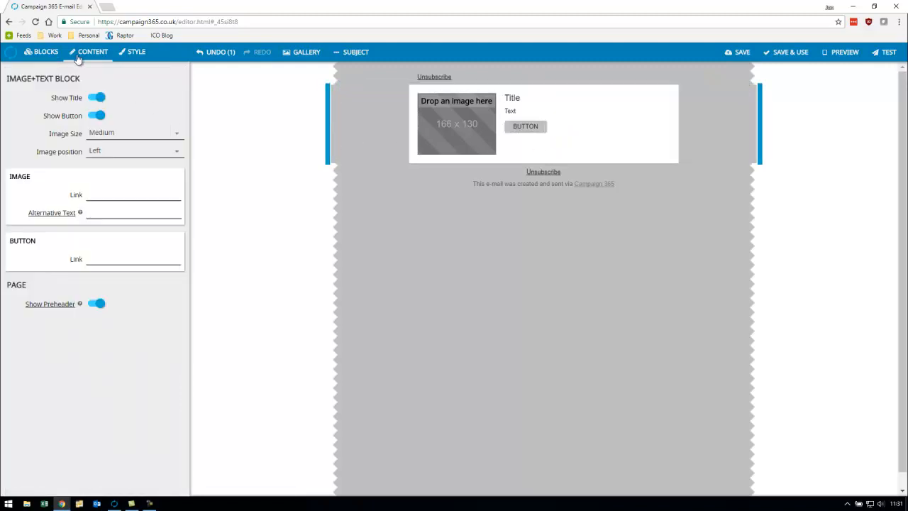
- Hide the image-and-text block's button and set its image position to Right, keeping the title shown
click(97, 97)
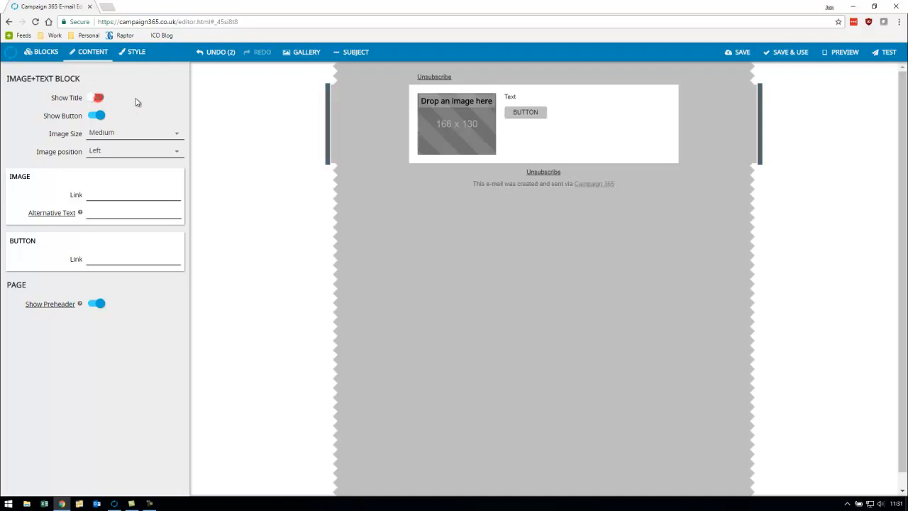
click(91, 100)
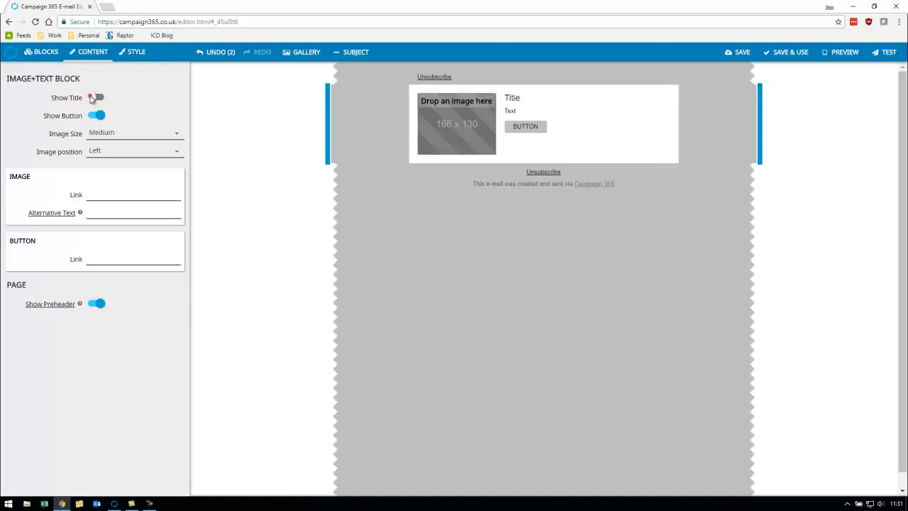
click(100, 115)
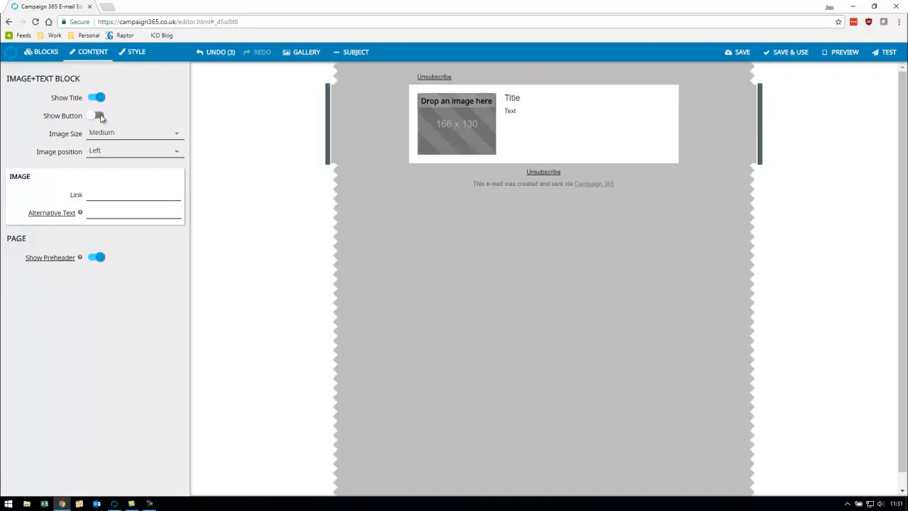
click(100, 116)
click(99, 116)
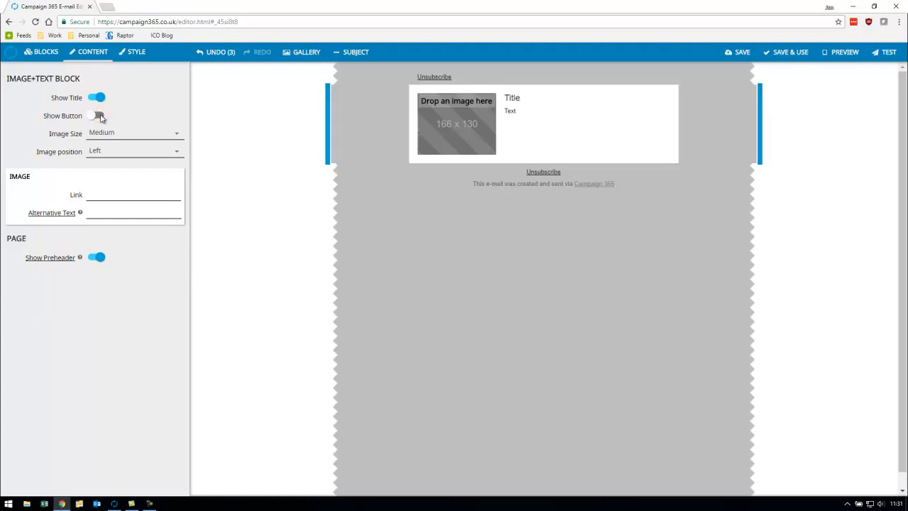
click(117, 153)
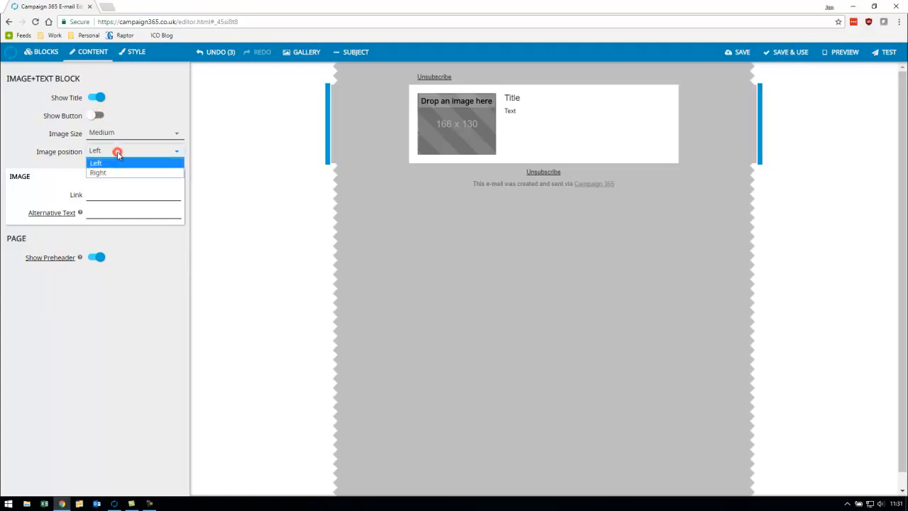
click(110, 174)
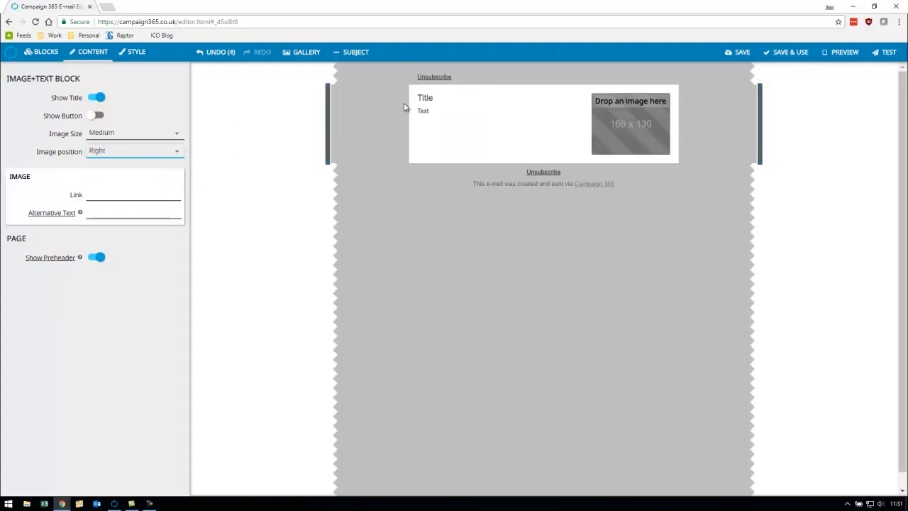
- Set the block's title to "Gemini systems Winter Check" and its text to "Is your car ready for Winter?"
click(431, 101)
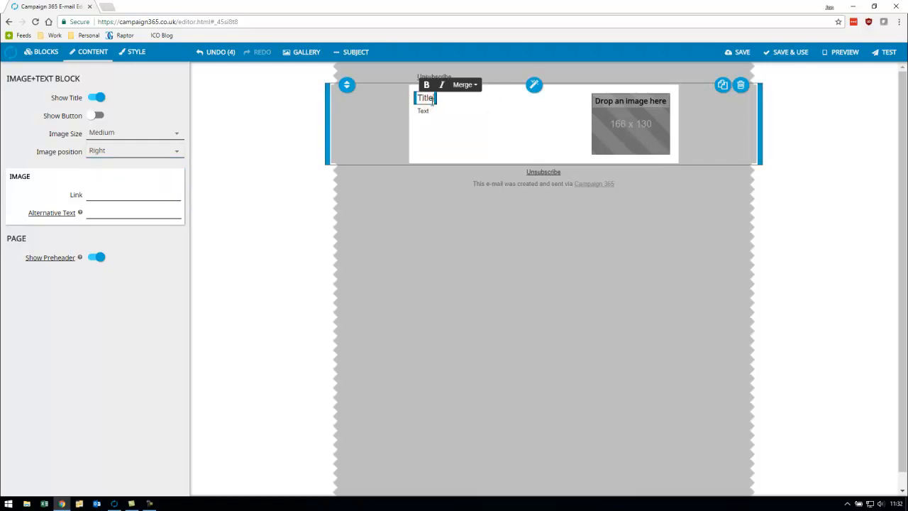
text(Gemini systems Winter Check)
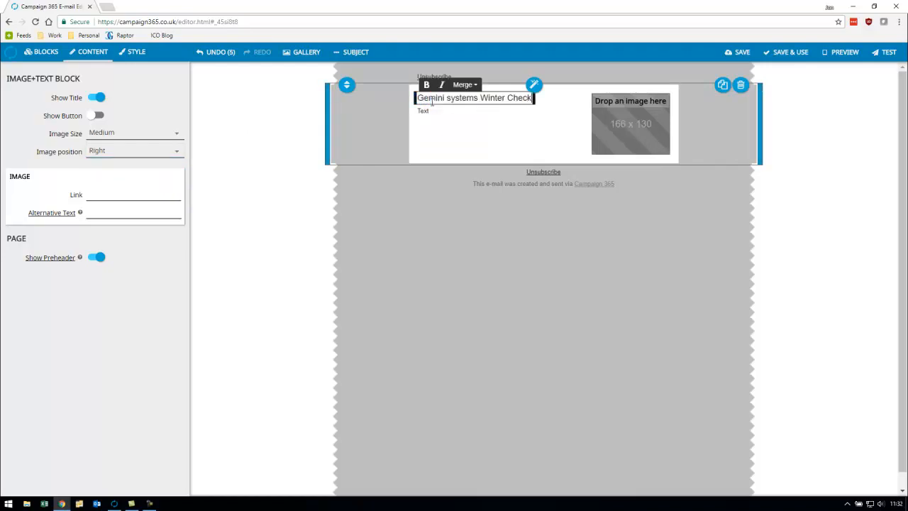
click(432, 112)
drag(442, 111, 415, 114)
text(Is your car ready for Winter?)
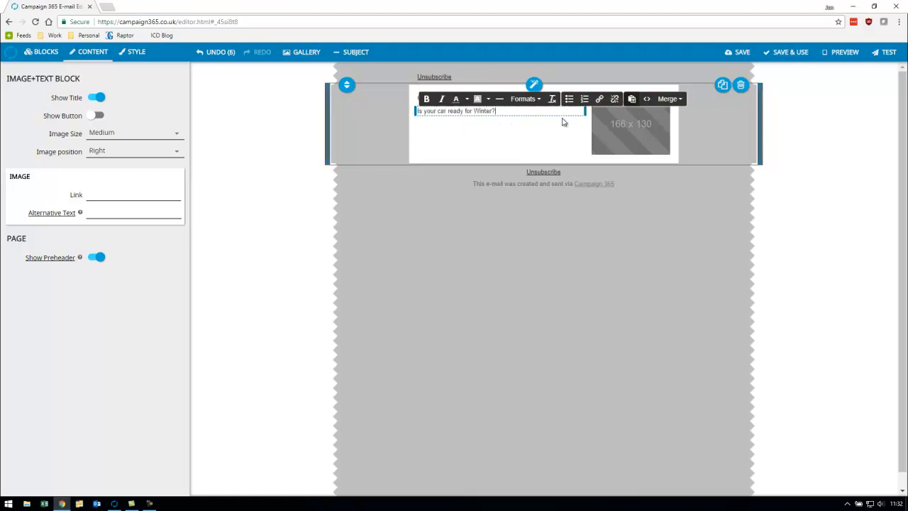
- Place the TechMate logo from the image gallery into the block's image placeholder
click(603, 139)
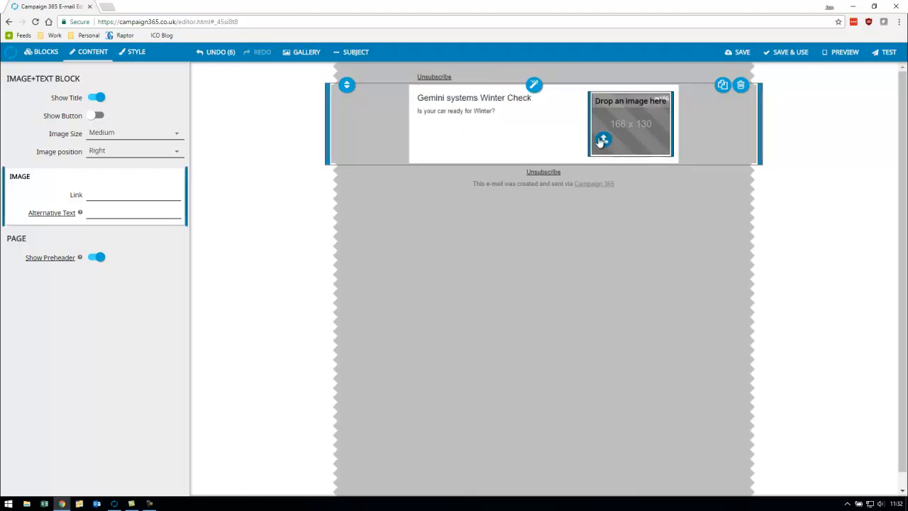
click(316, 55)
click(63, 124)
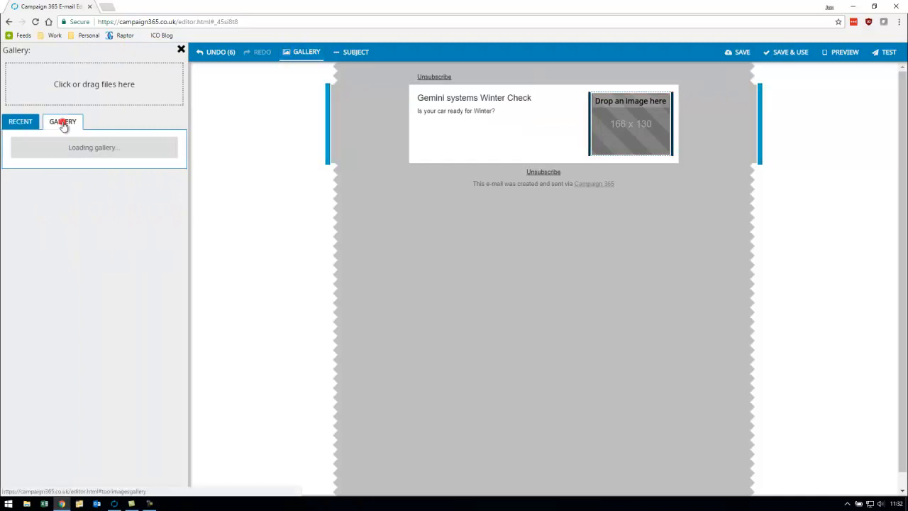
drag(51, 150, 625, 136)
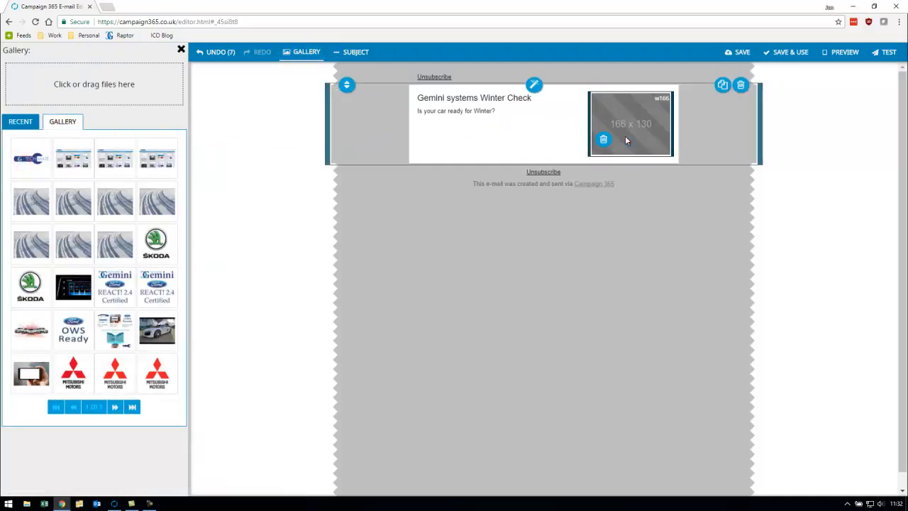
click(181, 50)
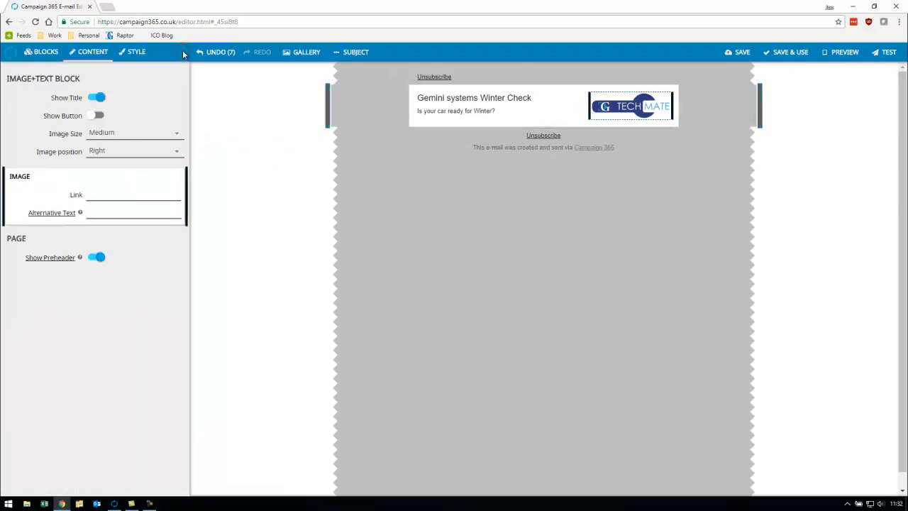
- Add the 534 x 200 image/text block below the header block and upload the snowy tyre-tracks picture into it
click(40, 52)
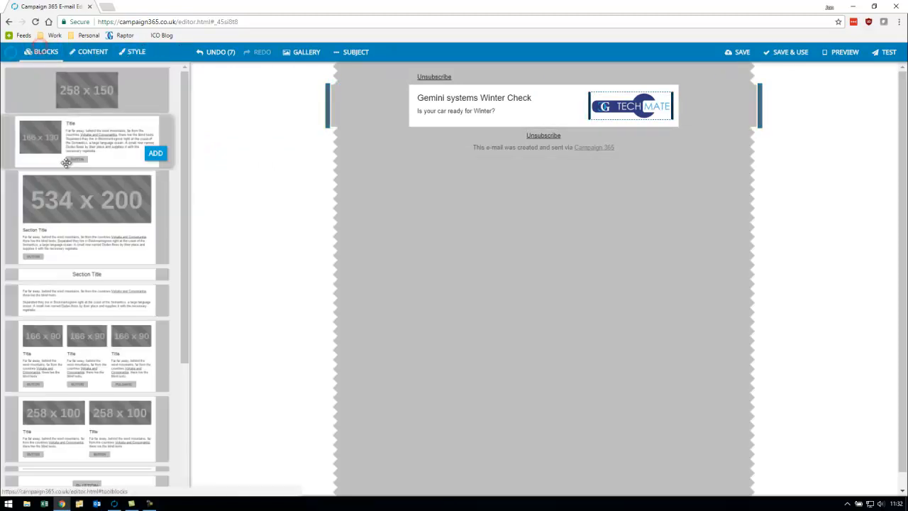
drag(86, 199, 512, 144)
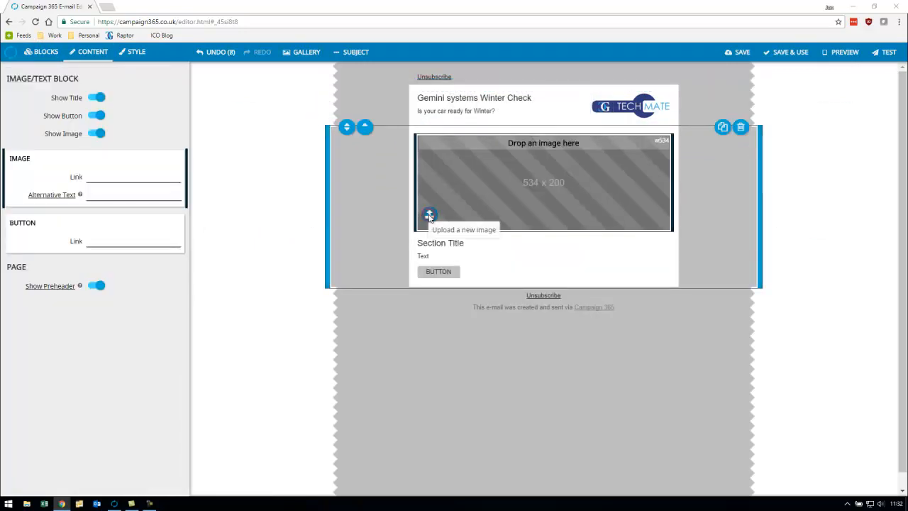
click(429, 215)
drag(745, 170, 745, 229)
click(712, 317)
click(658, 417)
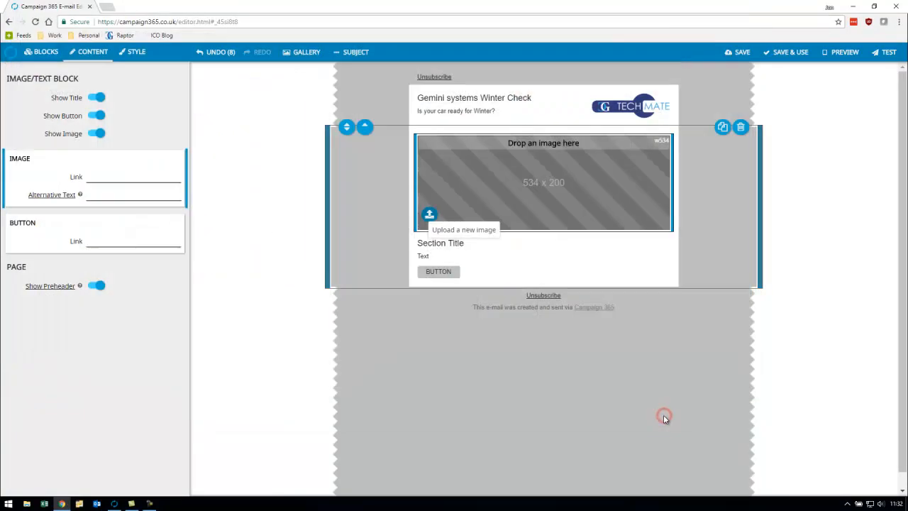
- Replace the section title with "Dear" followed by the Customer Records merge fields Title and Surname or Company
drag(464, 338, 366, 332)
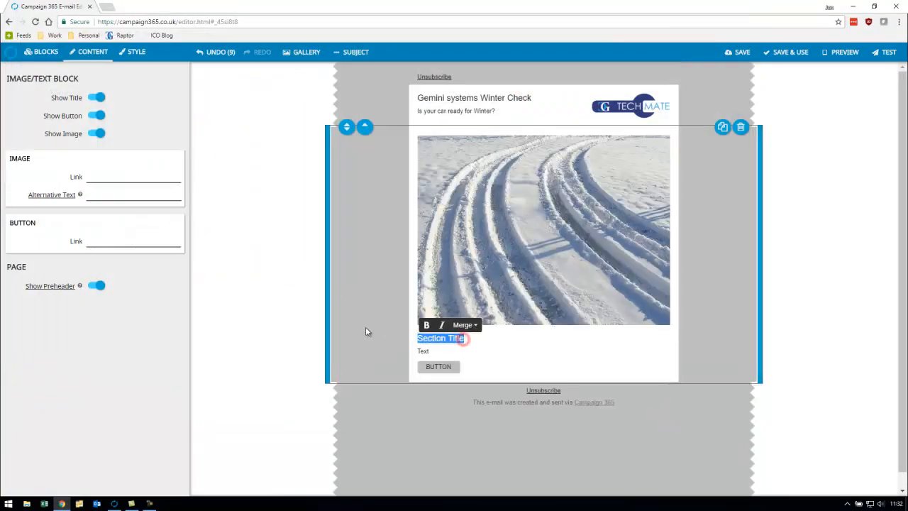
text(Dear)
click(471, 334)
mouse_move(489, 355)
click(560, 223)
click(465, 325)
mouse_move(489, 355)
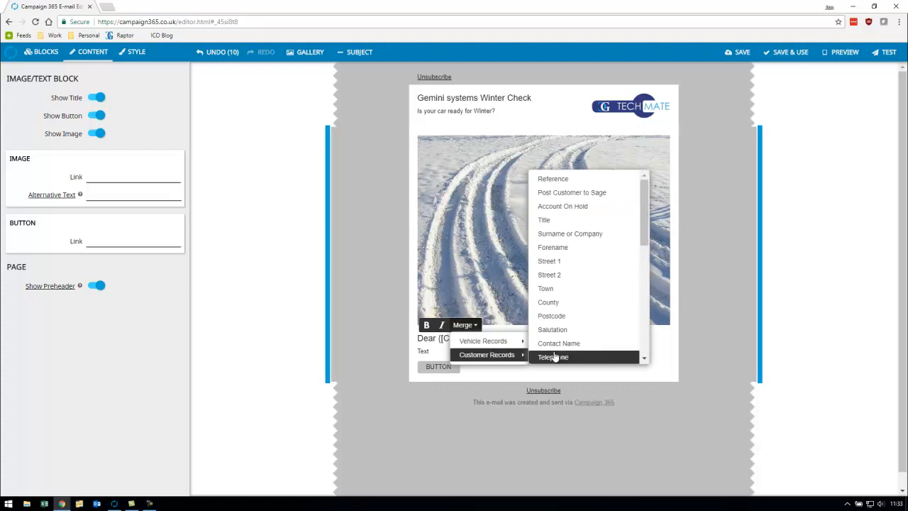
click(605, 235)
- Replace the placeholder text with "Is your", the Vehicle Records merge fields Make and Model, and "ready for winter?"
double_click(433, 361)
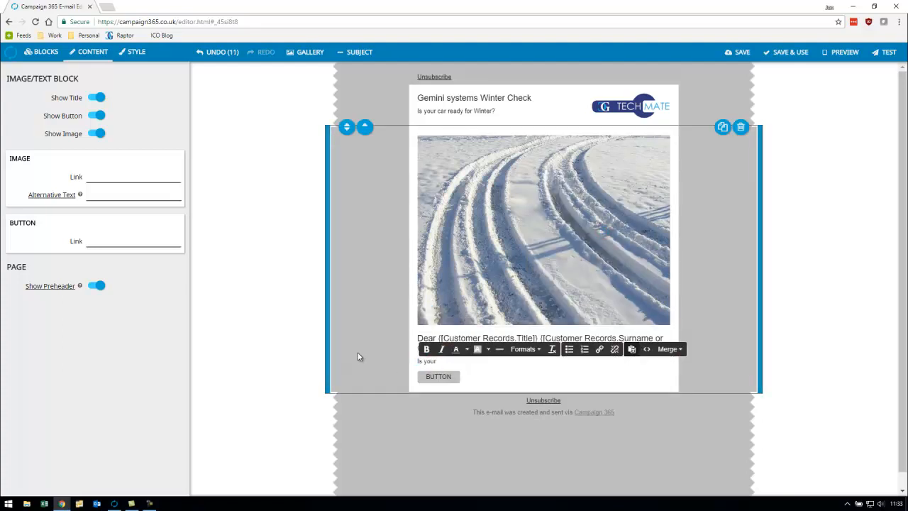
click(668, 349)
mouse_move(687, 368)
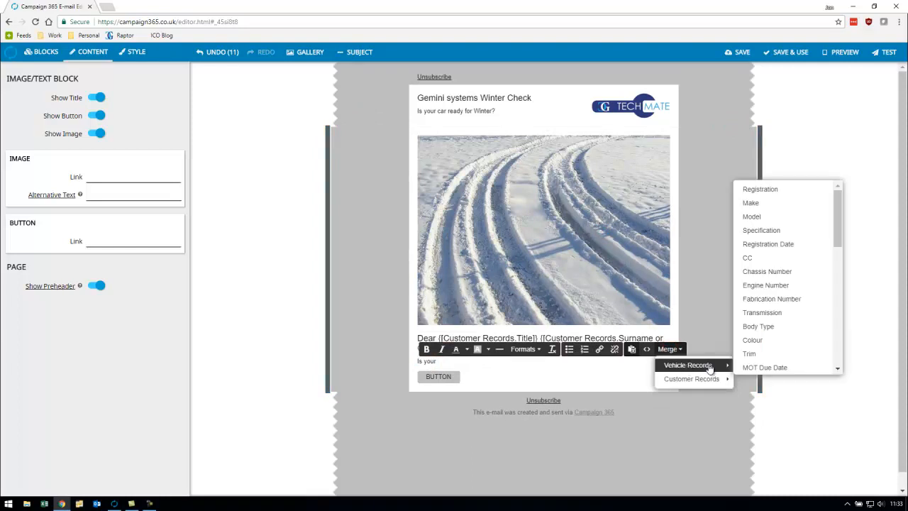
click(786, 205)
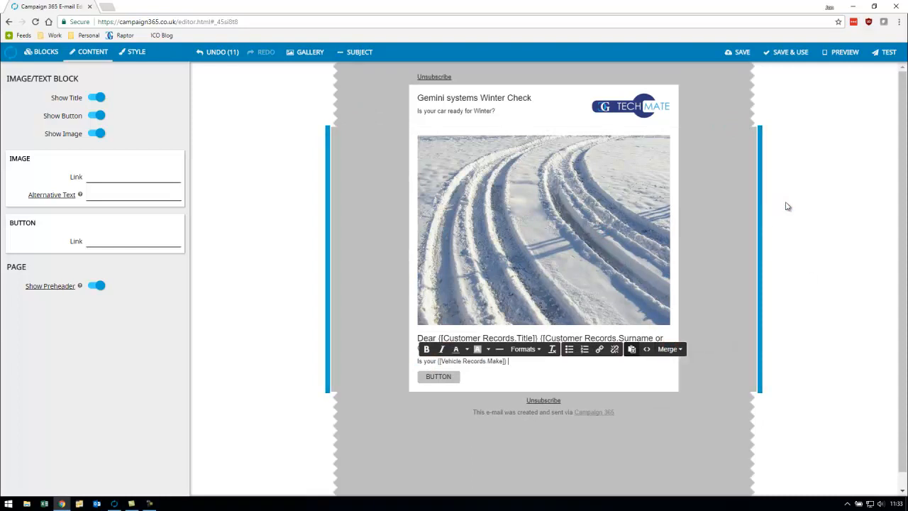
click(671, 350)
mouse_move(680, 367)
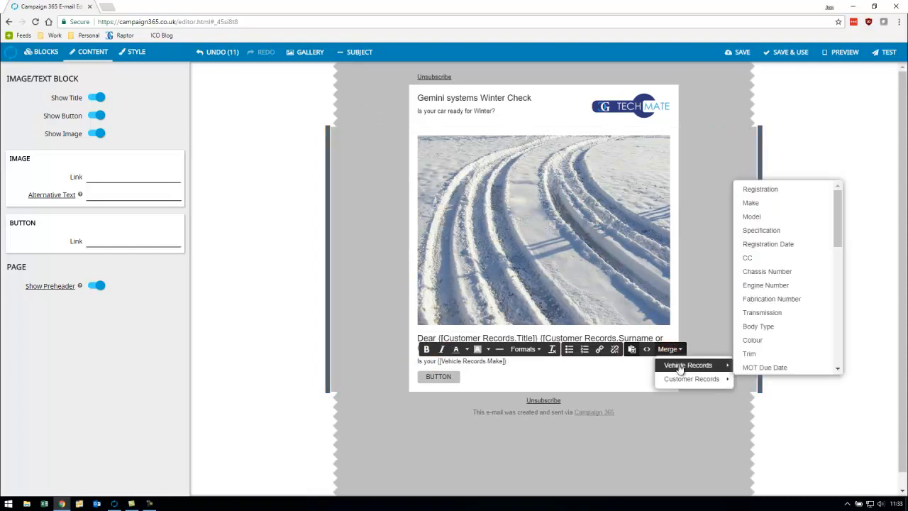
click(783, 216)
- Add a paragraph on Gemini Garage's FREE winter check for the cold weather and a line directing questions to the service department's phone number
key(Return)
text(At Gemini Garage we can offer a FREE winter check which ensures your vehicle)
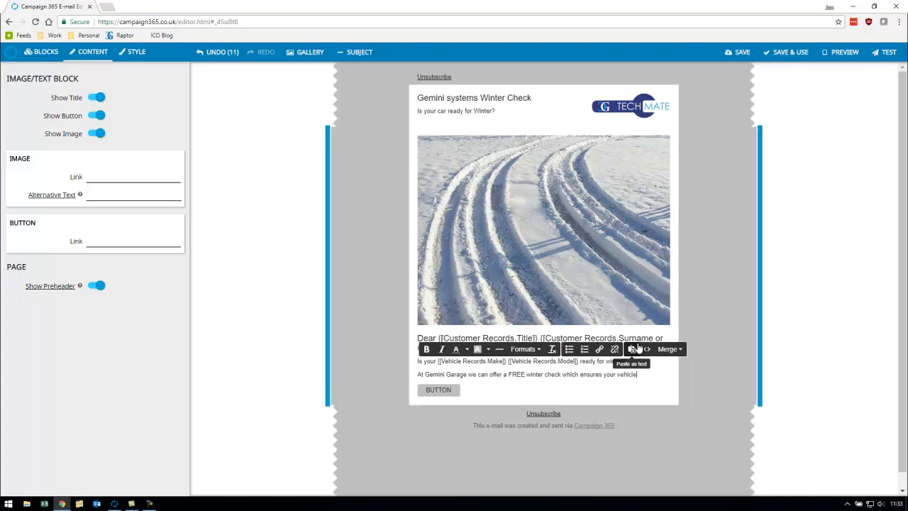
text( is fully prepared for the cold weather)
key(Return)
text(Fore more information please speak to)
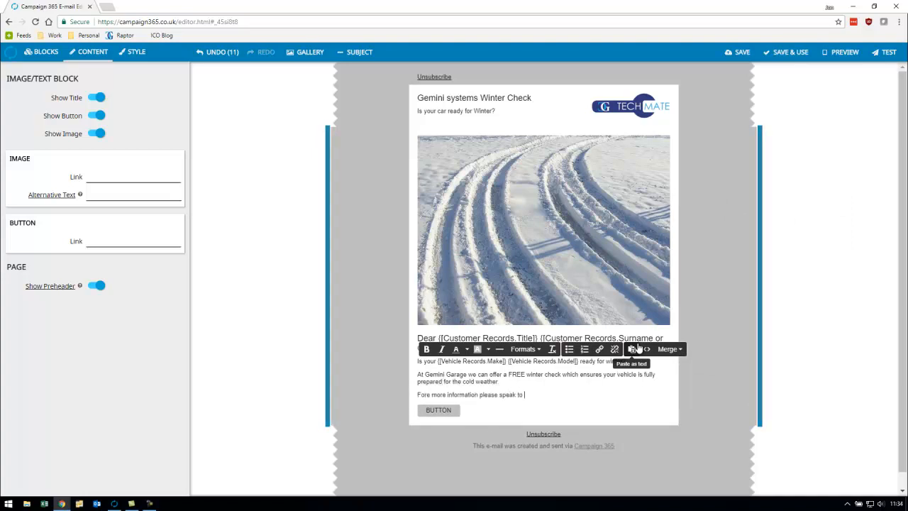
- Close the message with "Many thanks", the sender's full name and "Gemini Systems" on the line directly beneath
key(Return)
text(Many thnaks)
key(Return)
key(shift+Return)
text(Gemini Systems)
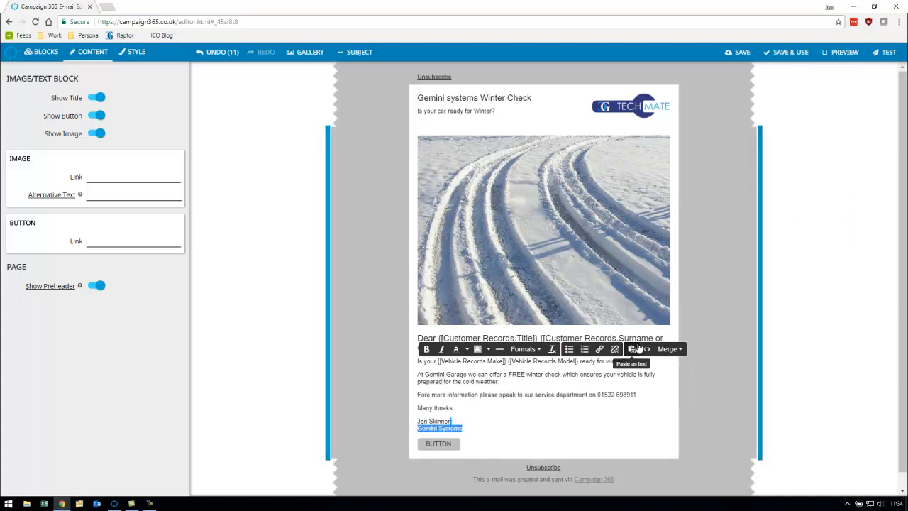
- Make the "Gemini Systems" line of the sign-off bold and blue
key(shift+Right)
click(466, 349)
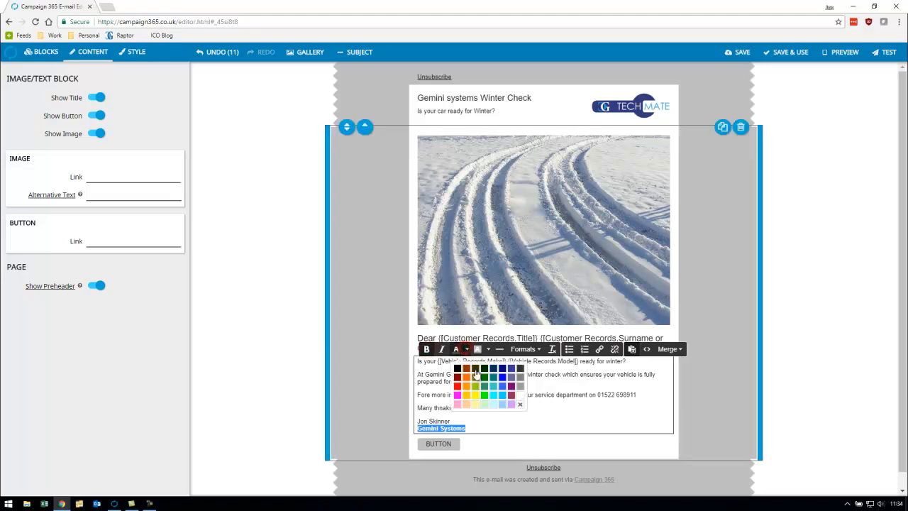
click(503, 395)
click(478, 428)
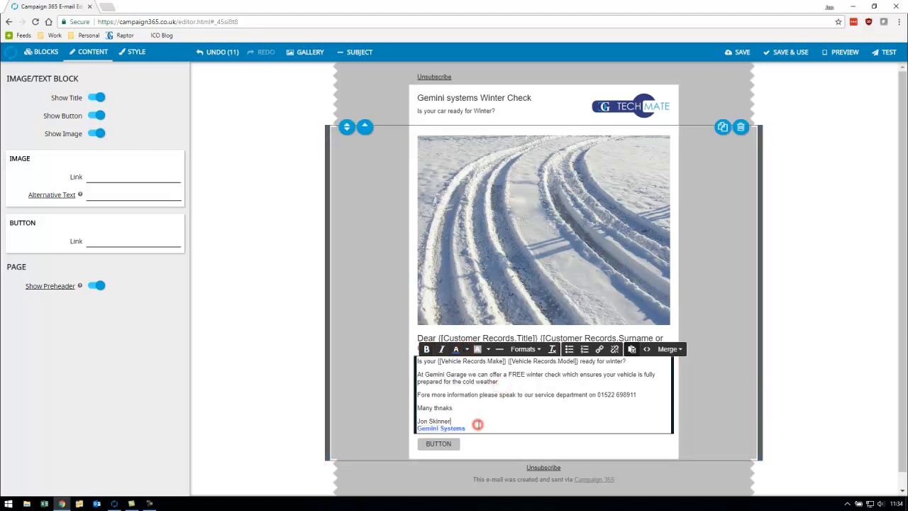
- Change the button label below the sign-off to "Book your FREE winter check now!"
drag(457, 444, 419, 446)
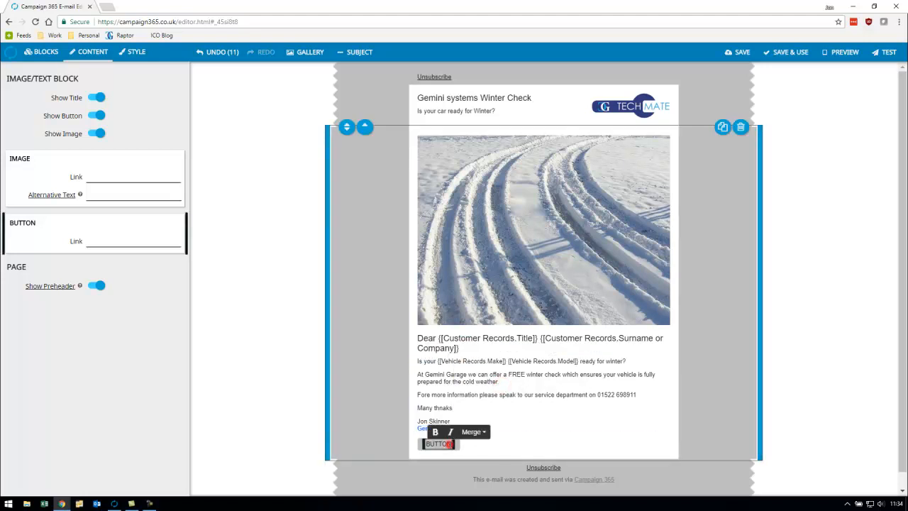
text(Book your FREE)
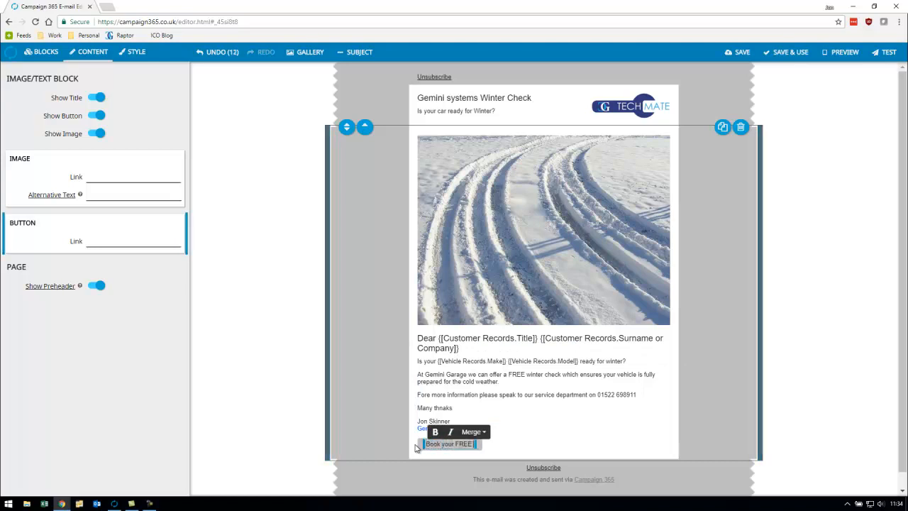
text( winter check now!)
click(517, 416)
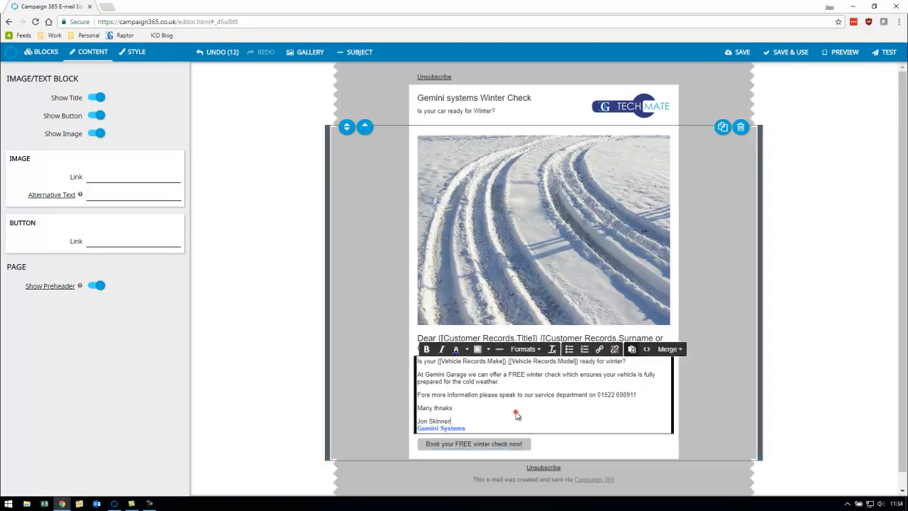
- Add the 285 x 180 two-image block below the message and the 166 x 90 three-column block after it
click(45, 51)
drag(186, 150, 190, 382)
click(155, 401)
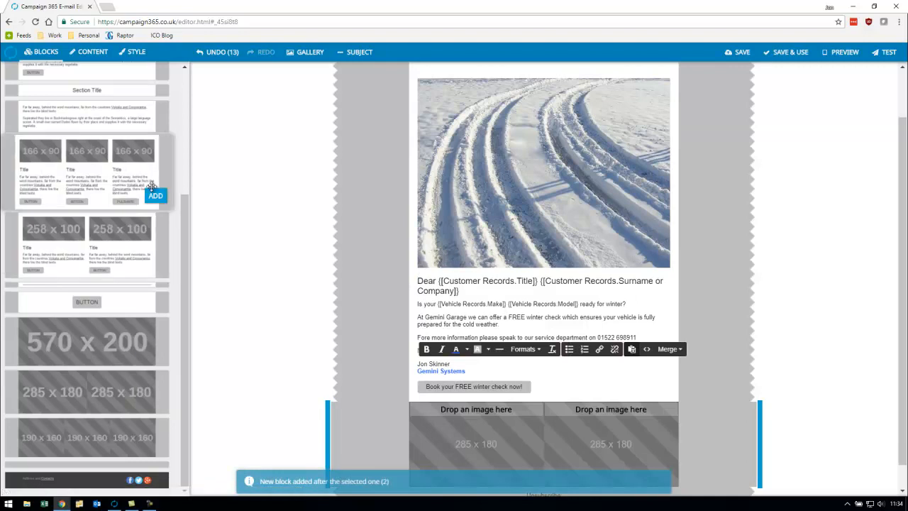
click(154, 195)
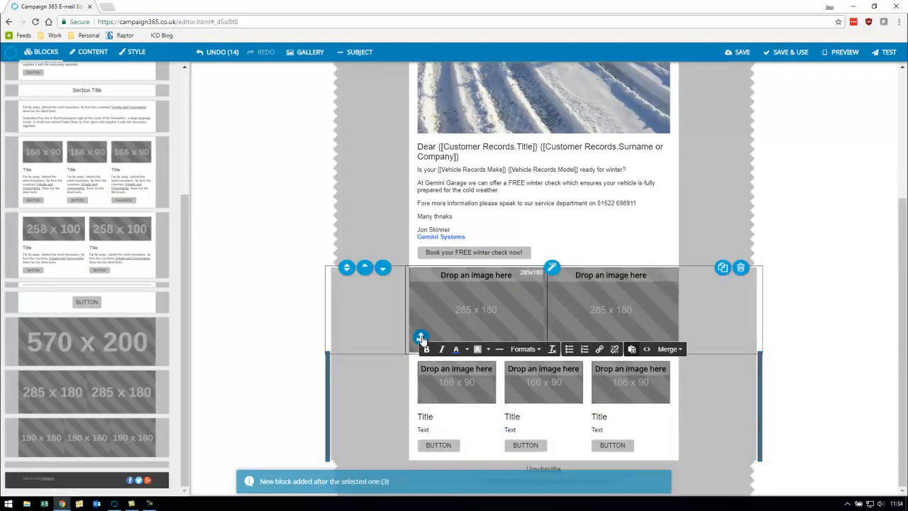
- Upload the white Audi R8 picture into the two-image block's left placeholder and "Alfa royalty free" into the right one
click(422, 343)
double_click(202, 177)
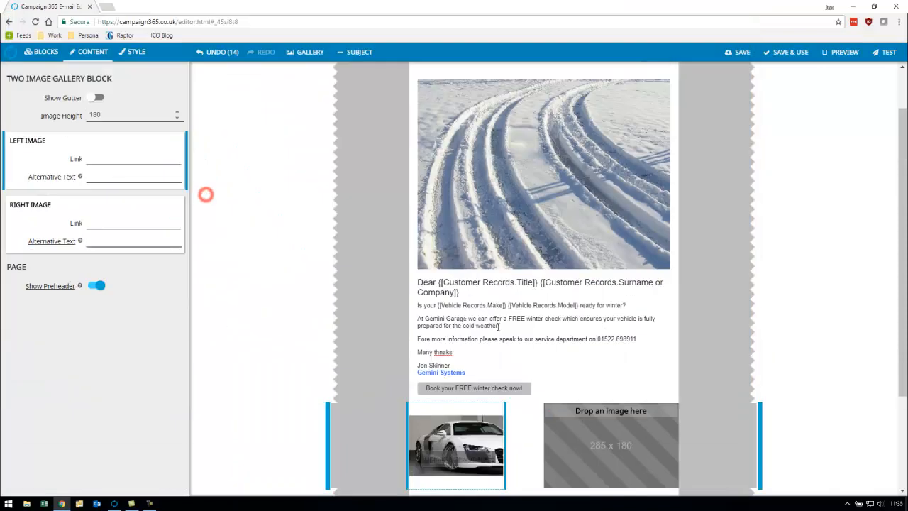
click(556, 474)
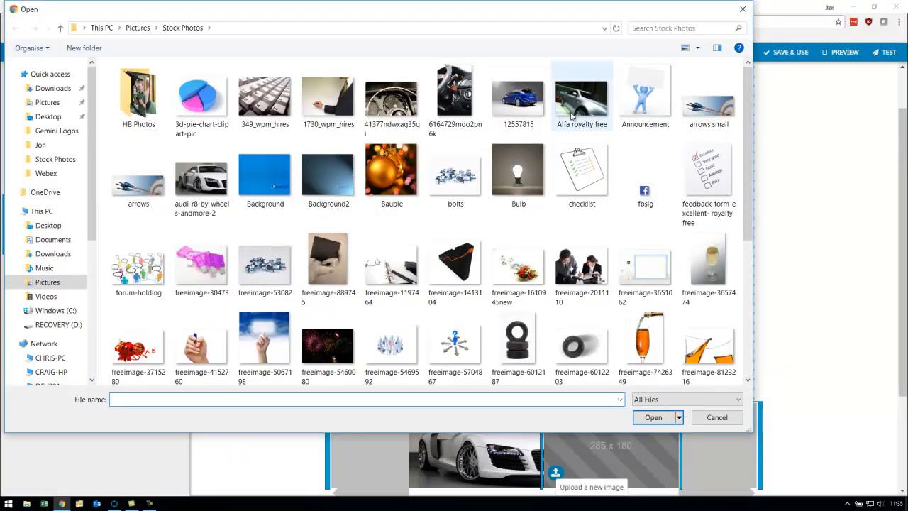
double_click(575, 107)
- Show the gutter in the two-image block and set its image height to 140
click(98, 98)
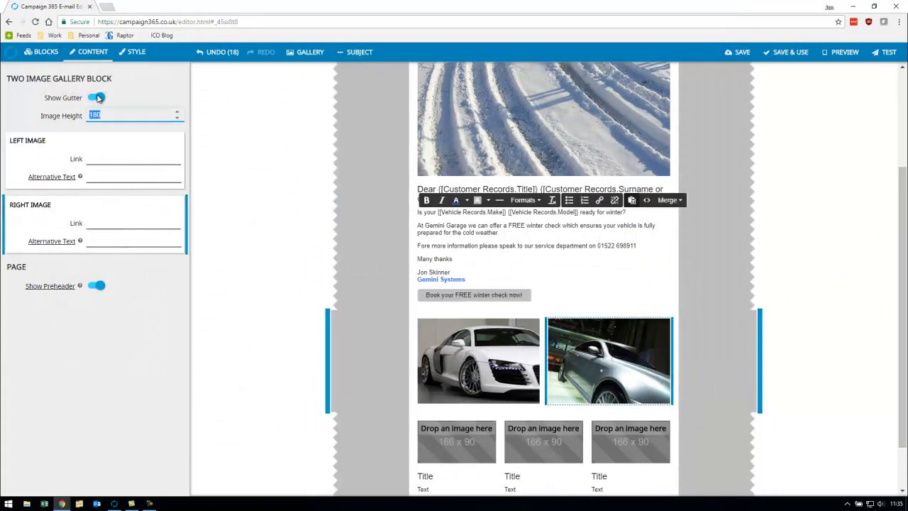
text(140)
key(Tab)
- Upload the pink fuses, the tyre and the workshop tools pictures into the left, central and right placeholders of the three-column block
click(426, 430)
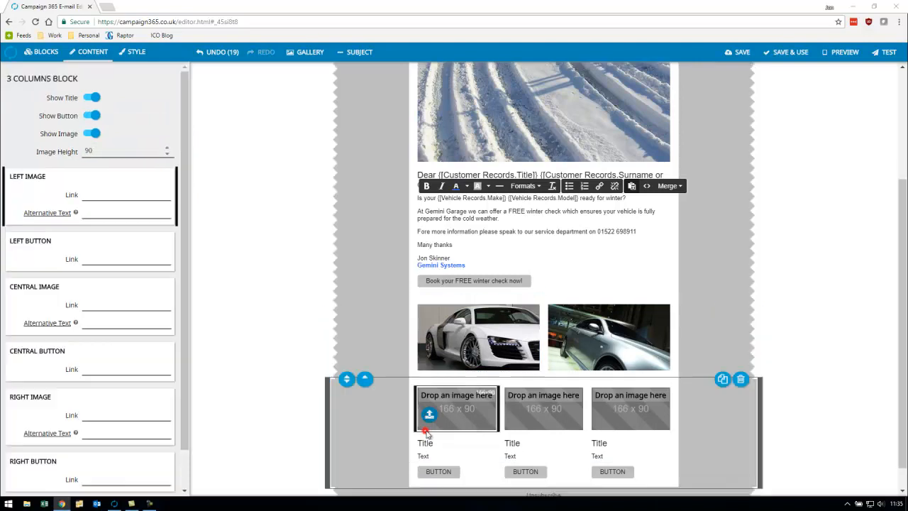
double_click(203, 276)
click(519, 414)
double_click(583, 348)
click(604, 413)
scroll(383, 212, down, 5)
double_click(215, 358)
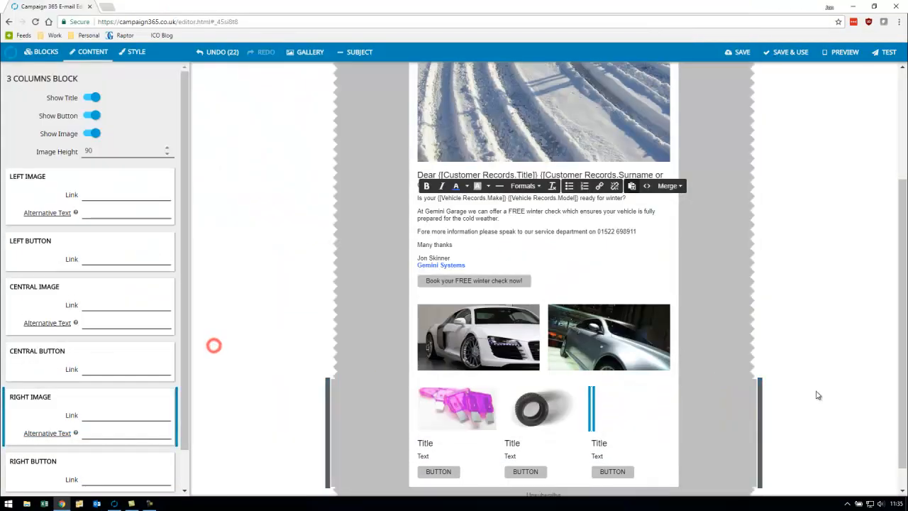
- Hide the three-column block's titles and set its texts to "Electrical Diagnostics", "Range of Tyres" and "Servicing and MOTs"
click(420, 413)
click(92, 97)
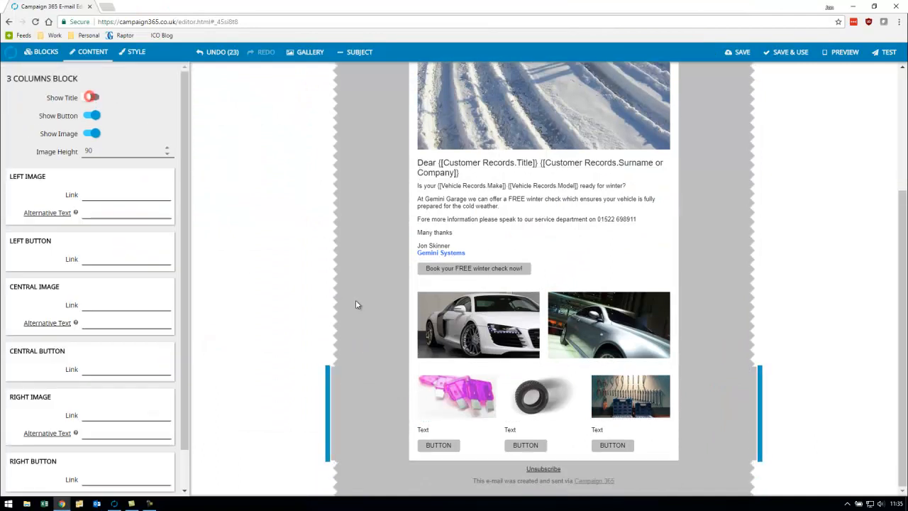
double_click(428, 430)
text(Electrical Diagnostics)
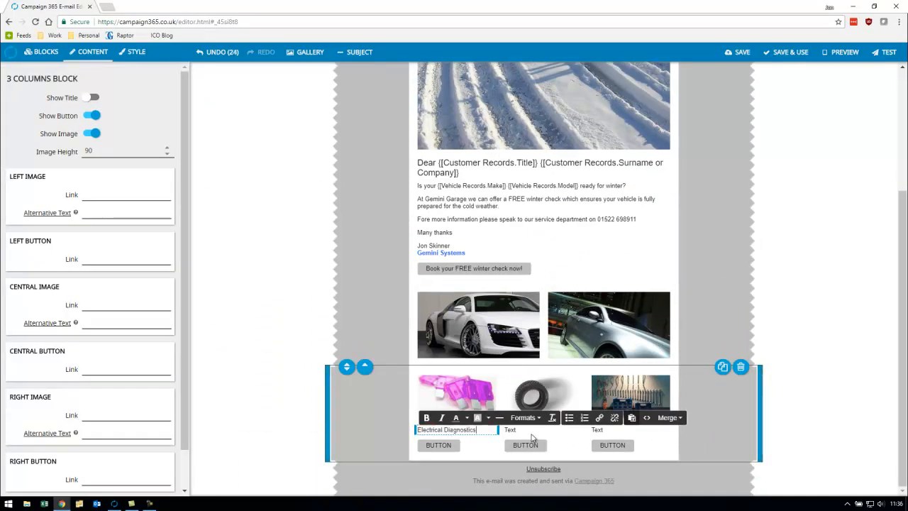
click(525, 431)
double_click(512, 430)
text(Range of Tyres)
click(612, 428)
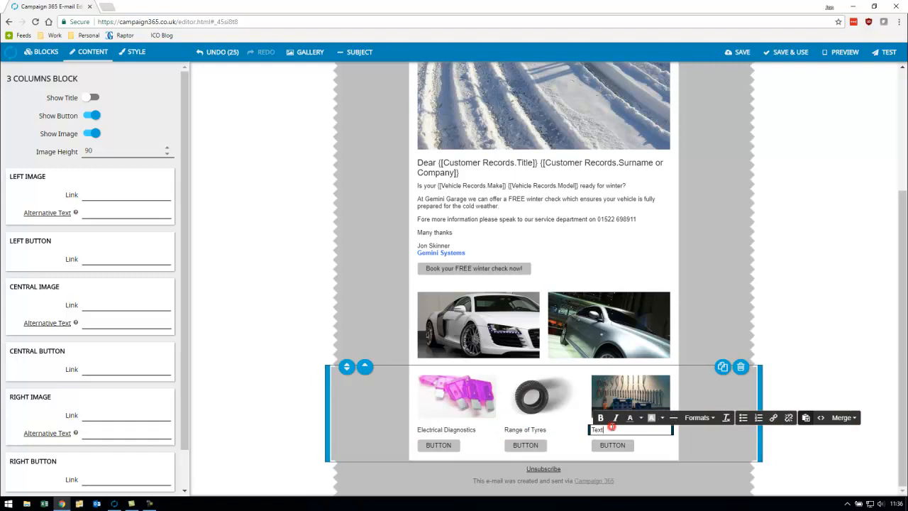
text(Servicing and MOTs)
- Label the three column buttons "Book your slot", "View our Tyre Range" and "Book a Service"
click(439, 445)
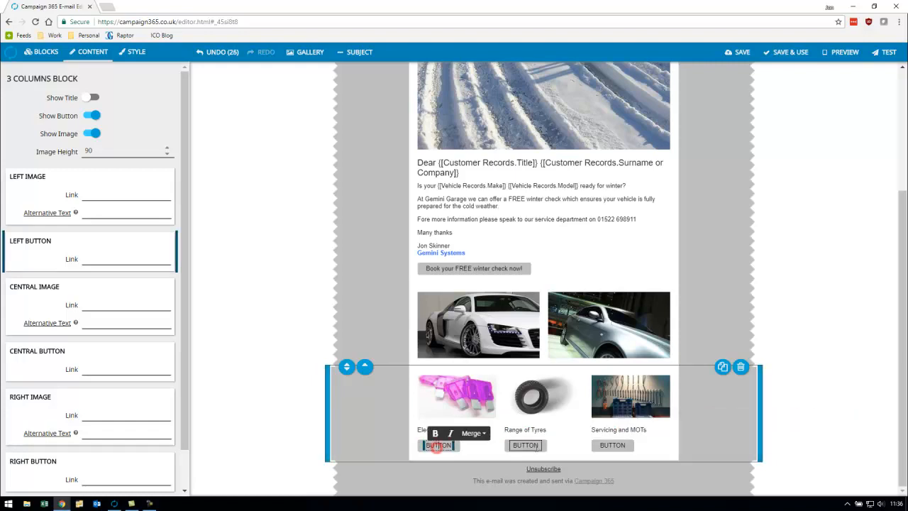
text(Book your slo)
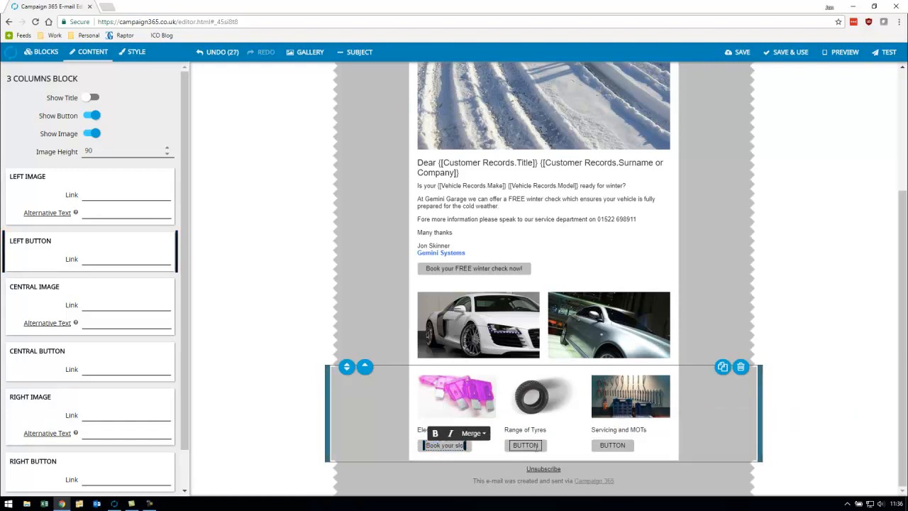
text(t)
click(526, 445)
text(View our Tyre Range)
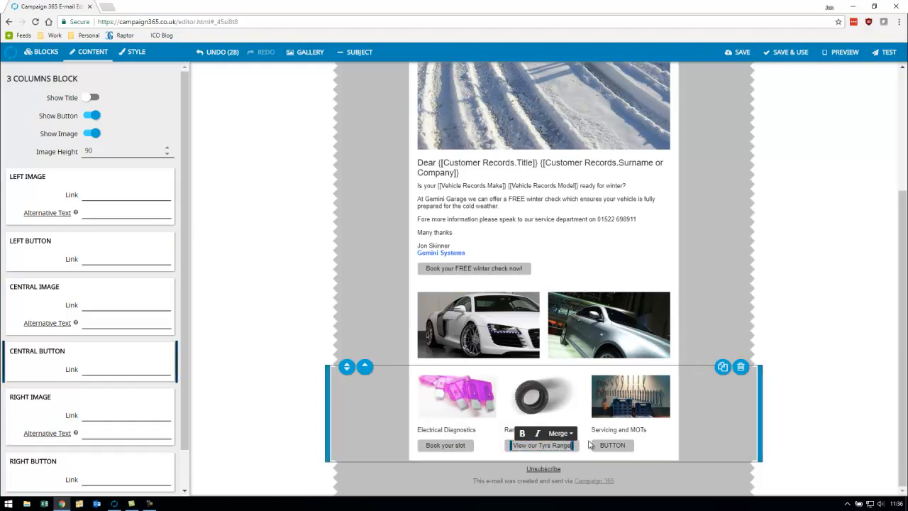
double_click(612, 444)
text(Book a Service)
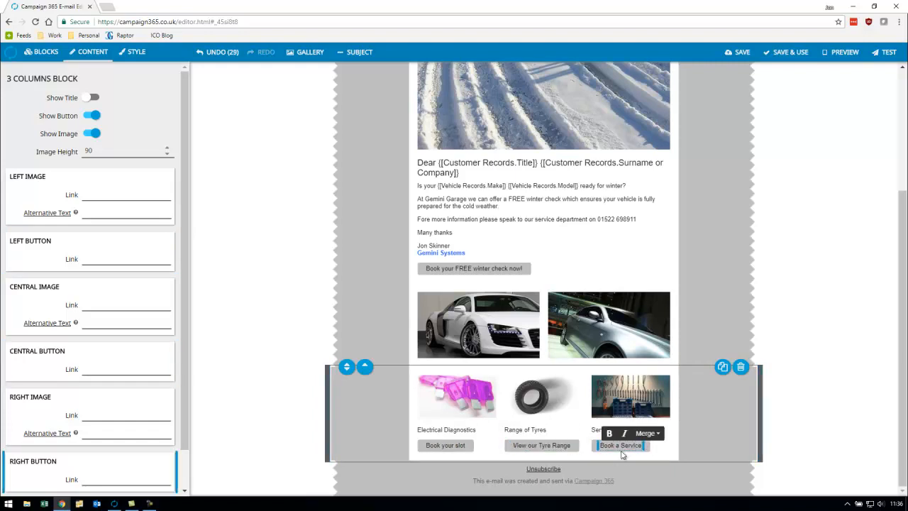
click(847, 354)
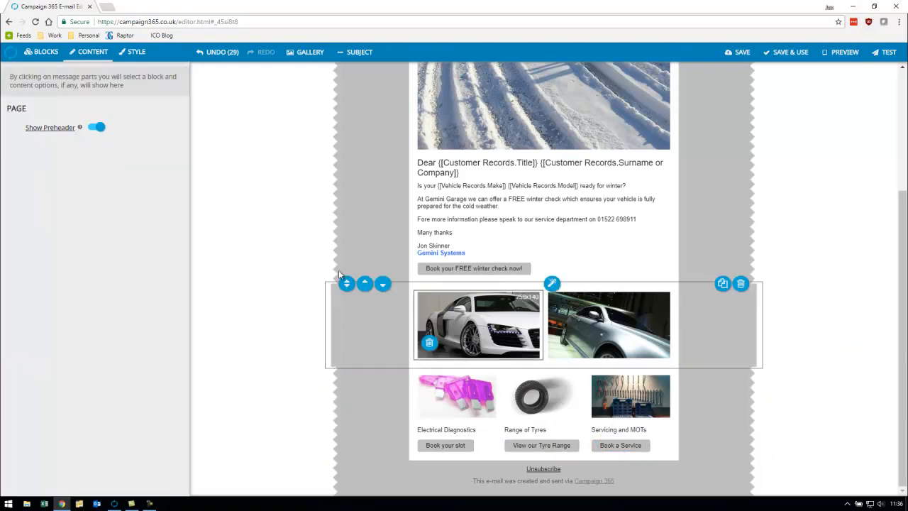
- Add the address and social icons footer block below the three columns and replace its text with Gemini Garage's postal address and phone number
click(41, 52)
drag(88, 477, 525, 458)
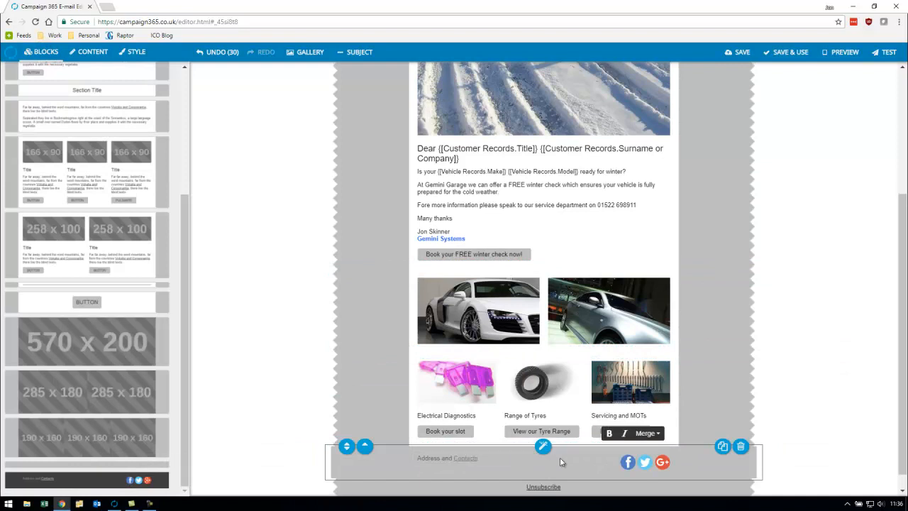
text(Gemini Garage)
key(Return)
text(West Central)
key(Return)
text(Lincoln LN6 3TA  )
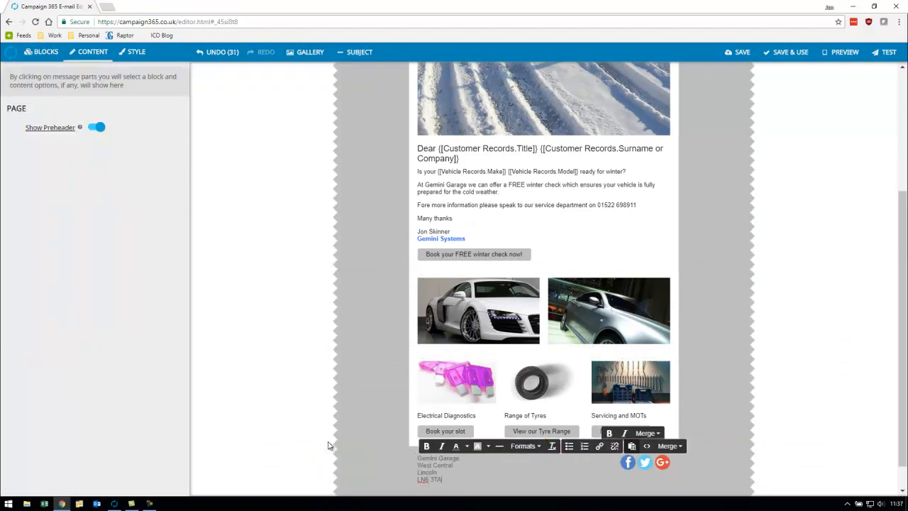
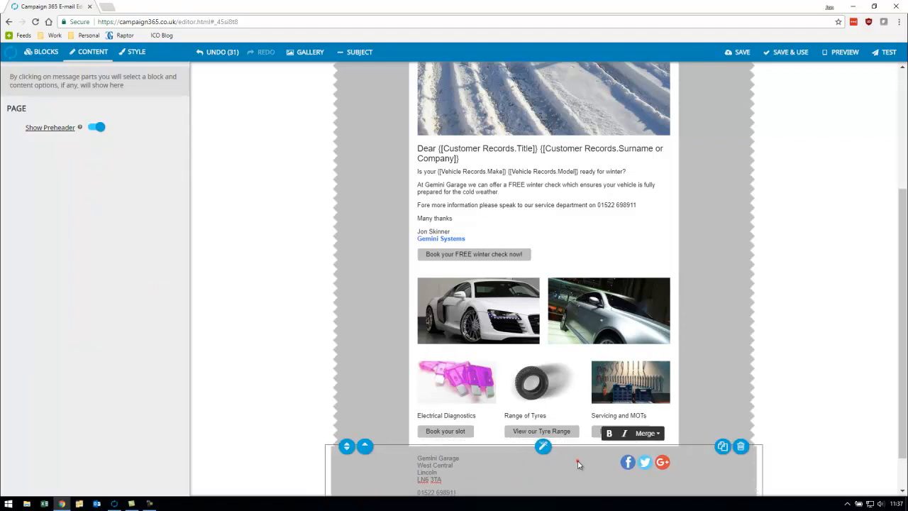
click(578, 465)
click(90, 223)
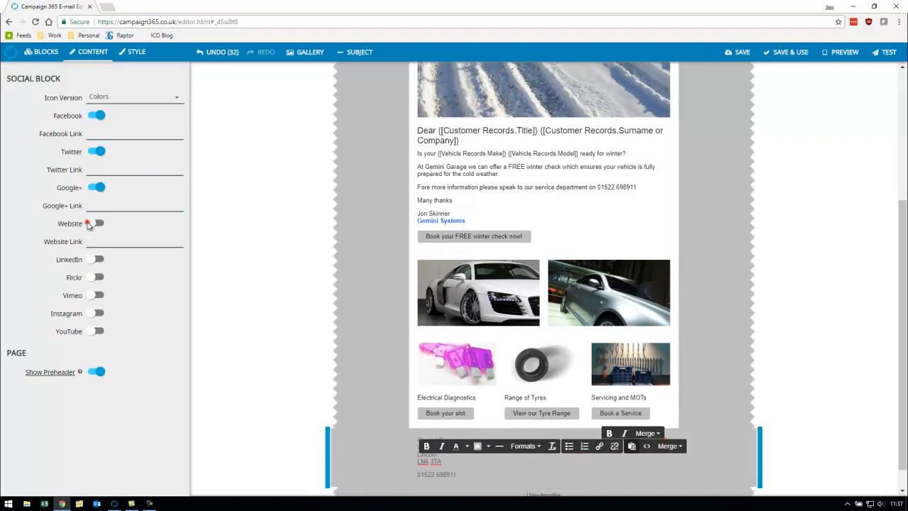
click(93, 260)
click(93, 313)
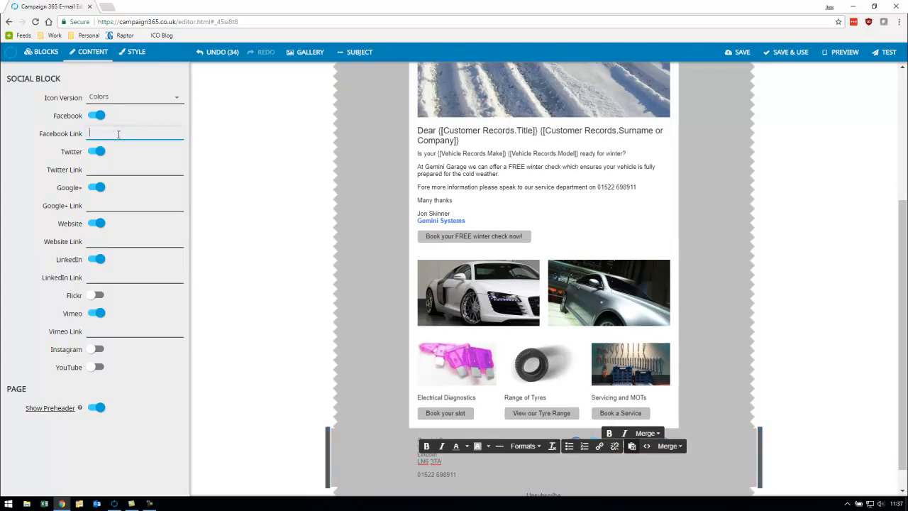
right_click(103, 134)
click(148, 188)
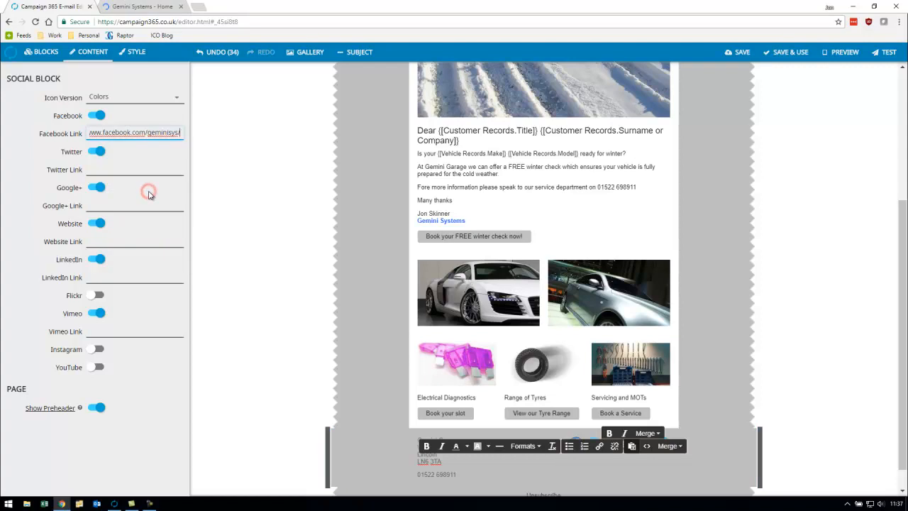
- Set the e-mail's subject line to "FREE winter check"
click(363, 53)
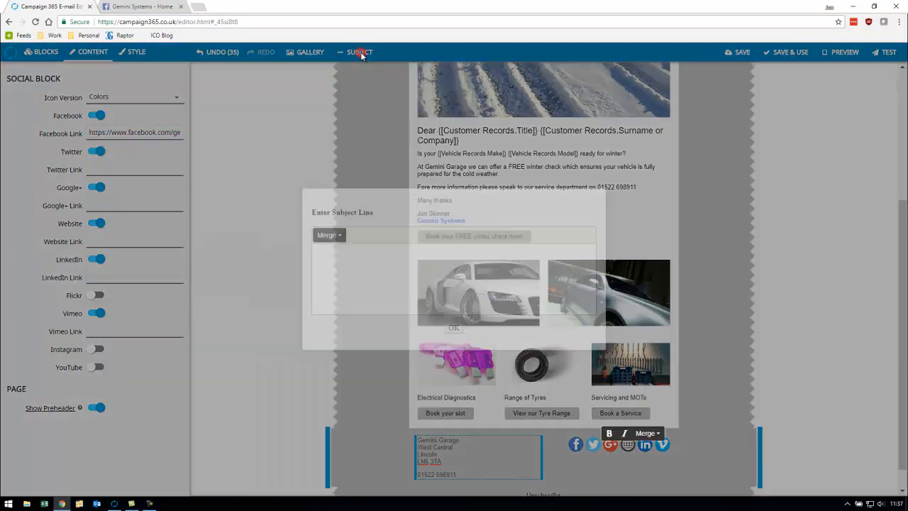
text(FREE winter check)
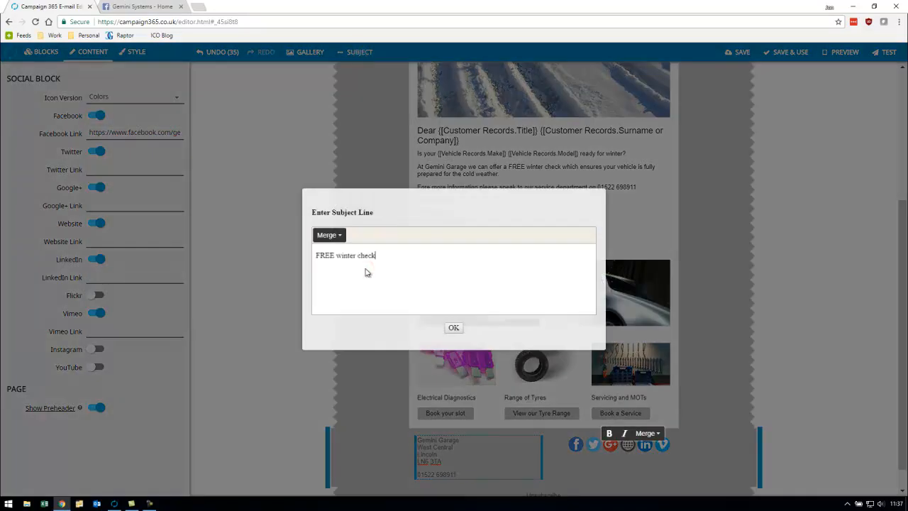
- Accept the subject line and set the main style's background color to #92cddc with external background #dbeef3
click(454, 328)
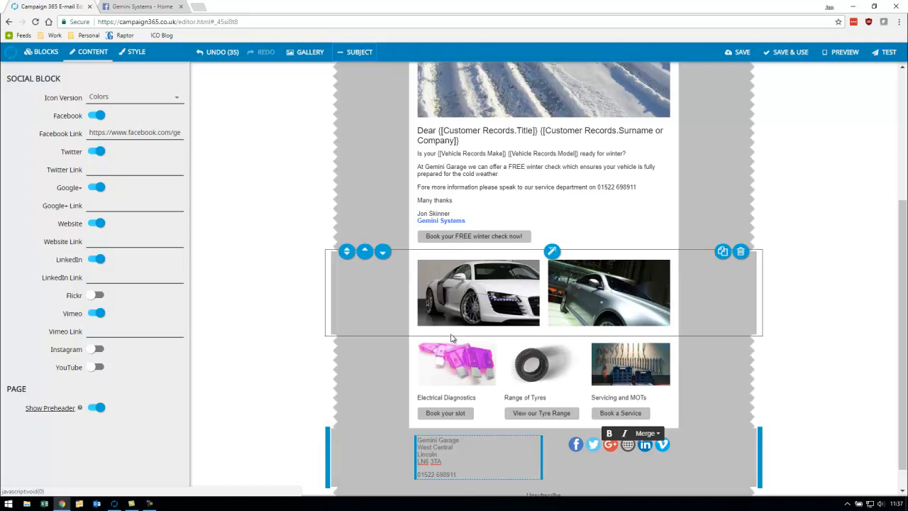
click(129, 52)
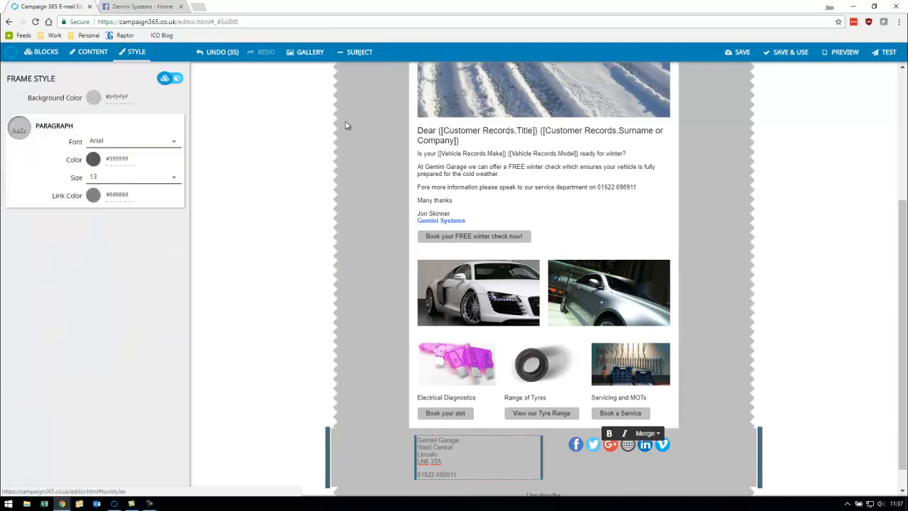
click(360, 159)
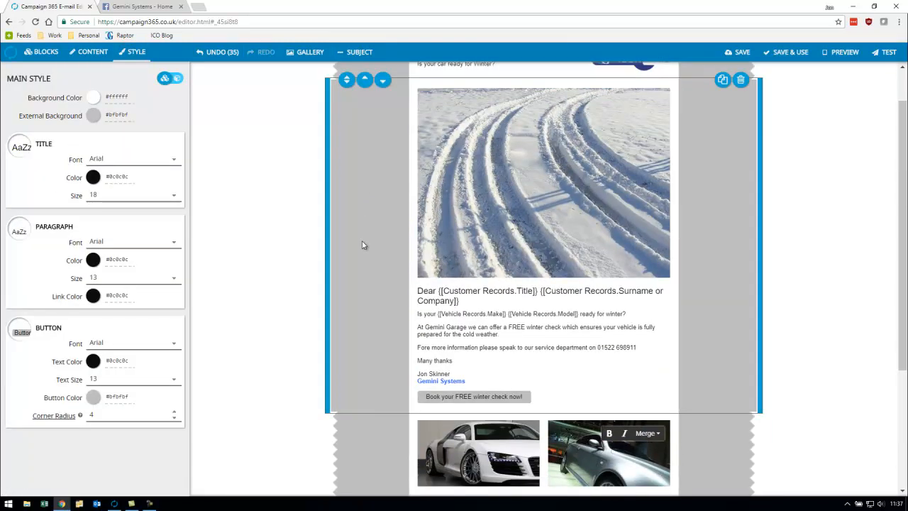
click(93, 97)
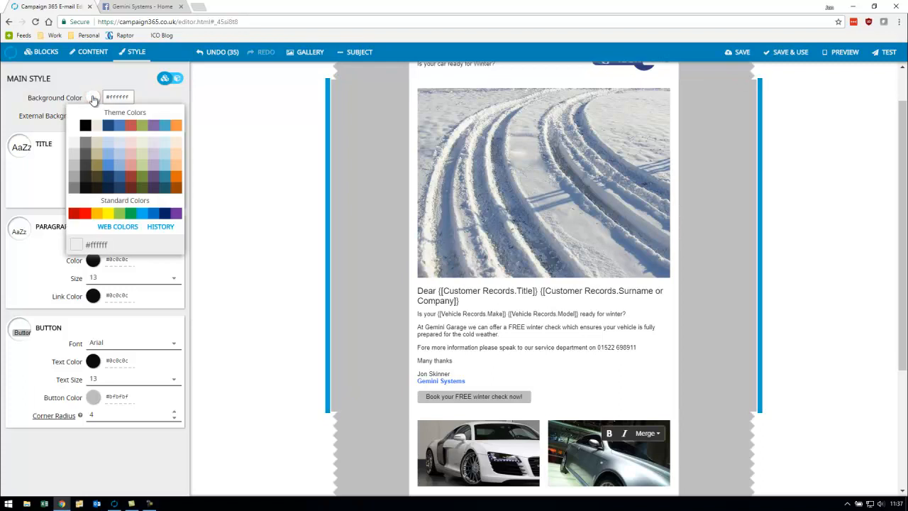
click(164, 165)
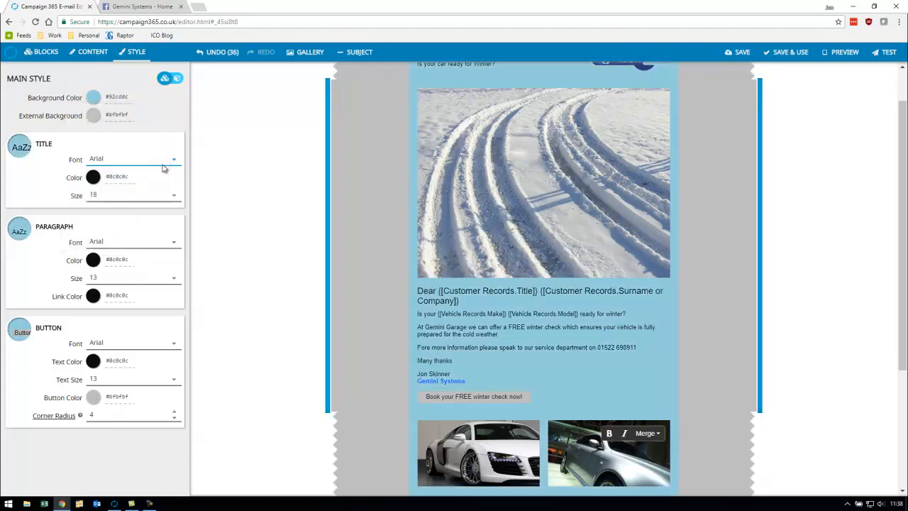
click(93, 115)
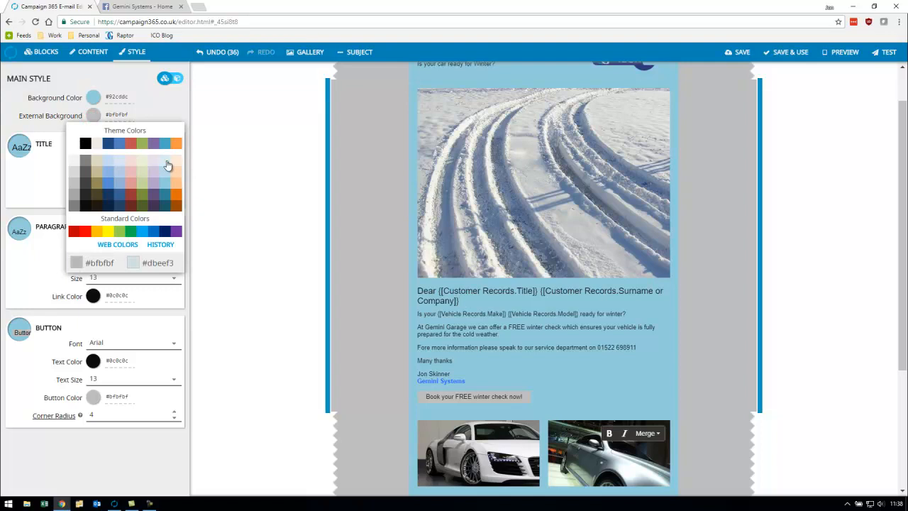
click(168, 165)
- Set the title, paragraph and button fonts of the main style to Verdana
click(146, 162)
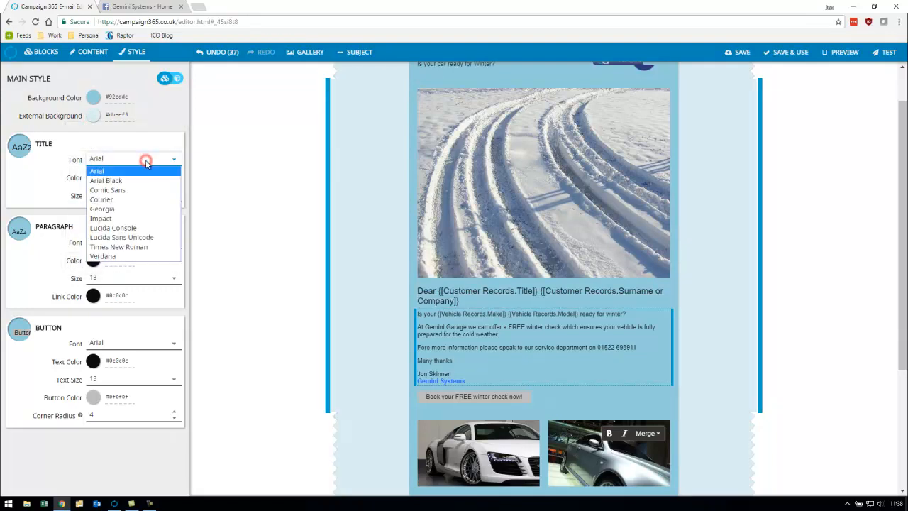
click(130, 256)
click(130, 241)
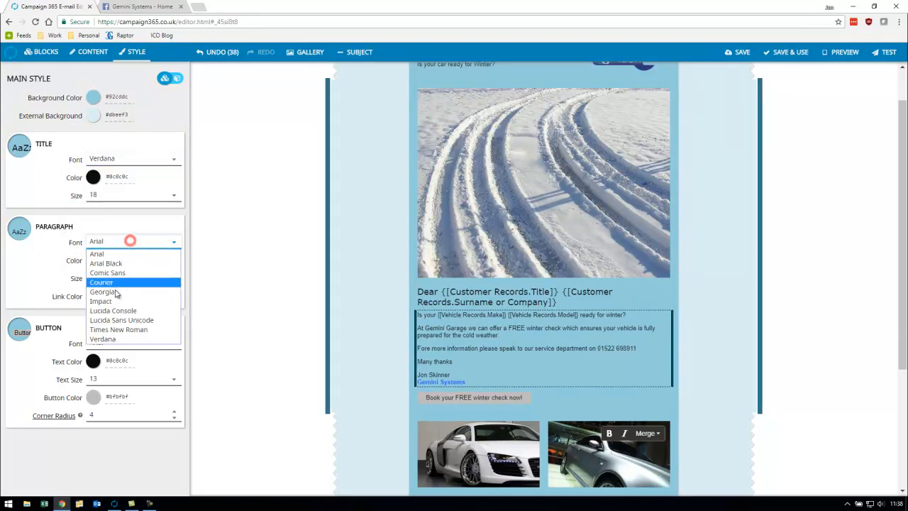
click(112, 339)
click(114, 343)
click(112, 438)
- Set the main style's title color to dark blue #1f497d and the title size to 20
click(93, 177)
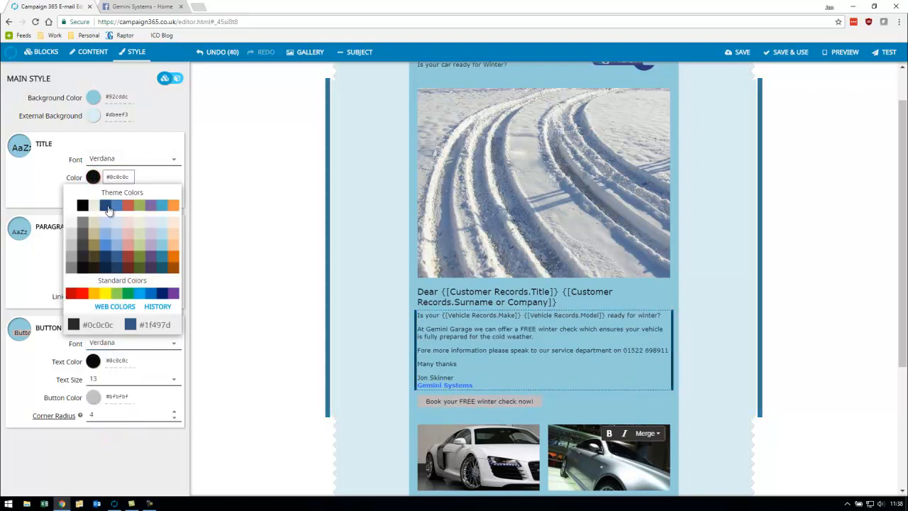
click(106, 205)
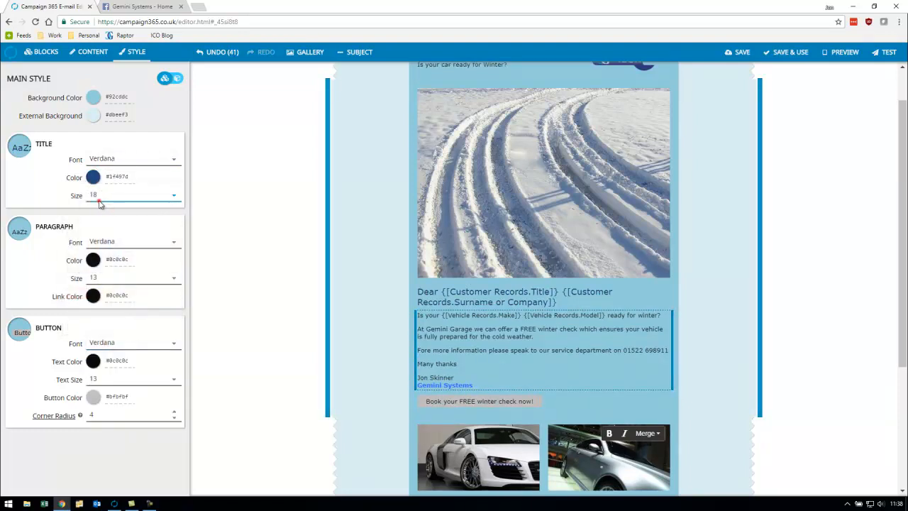
click(97, 197)
click(106, 302)
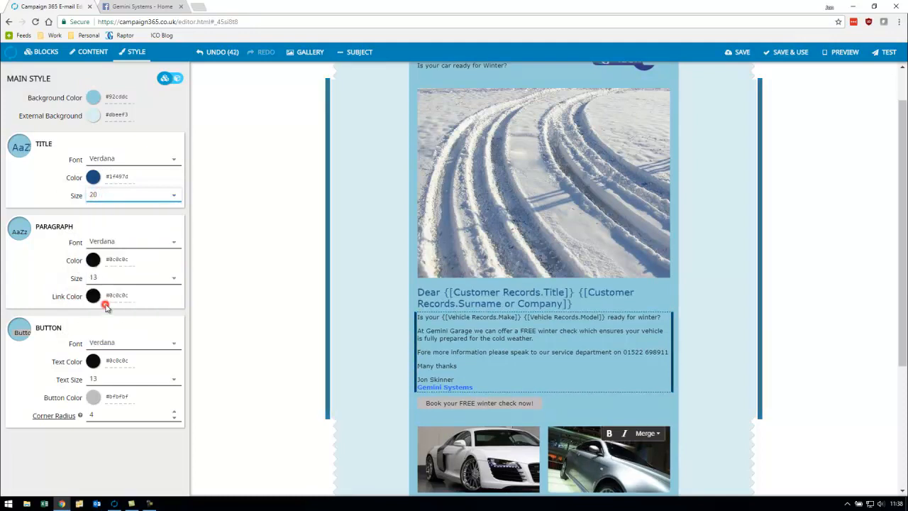
- Set the main style's paragraph color to dark grey #3f3f3f and the paragraph size to 14
click(94, 260)
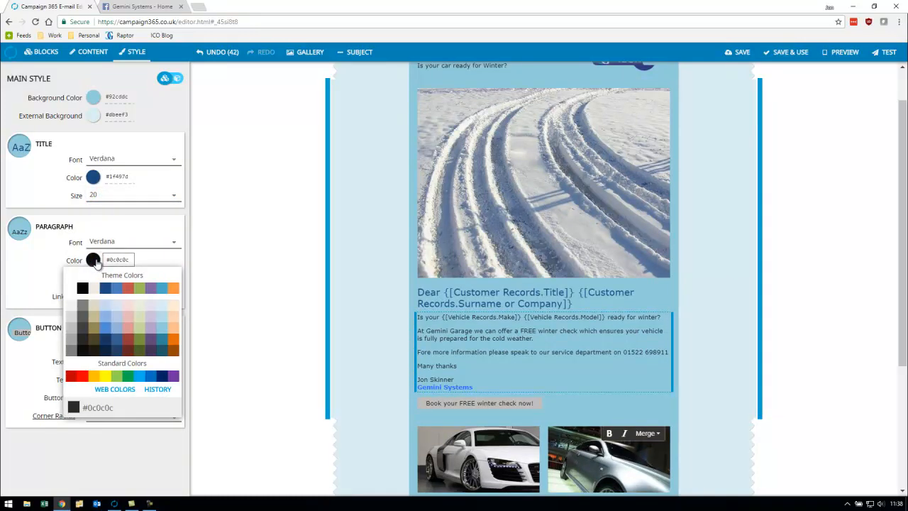
click(83, 329)
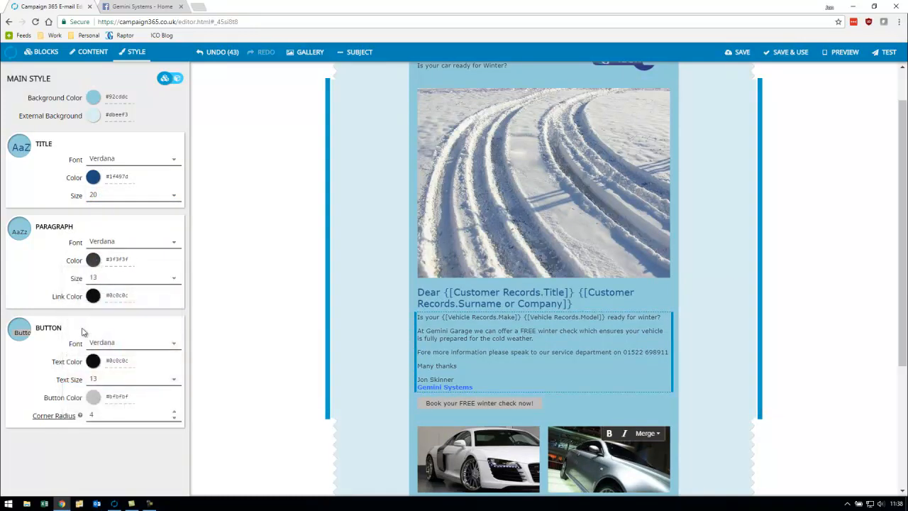
click(96, 278)
click(95, 346)
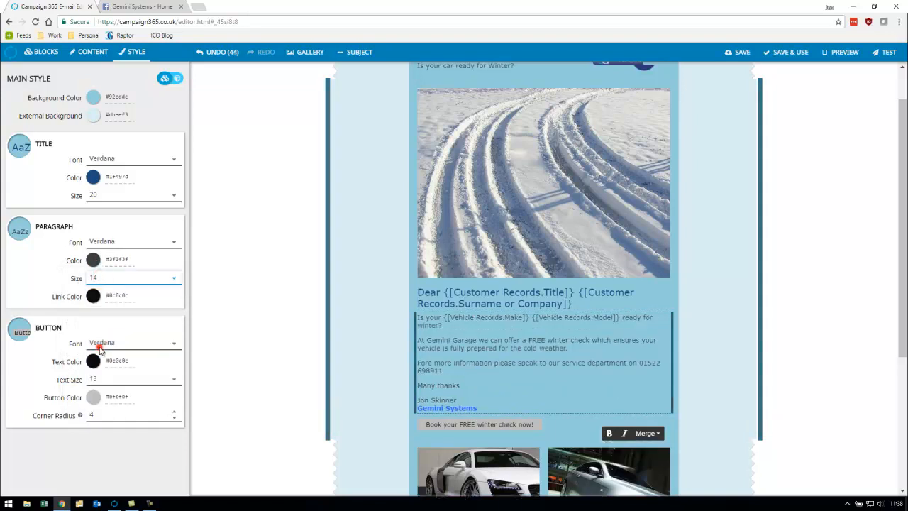
- Style the buttons with button color #002060, white #ffffff text and a corner radius of 20
click(93, 397)
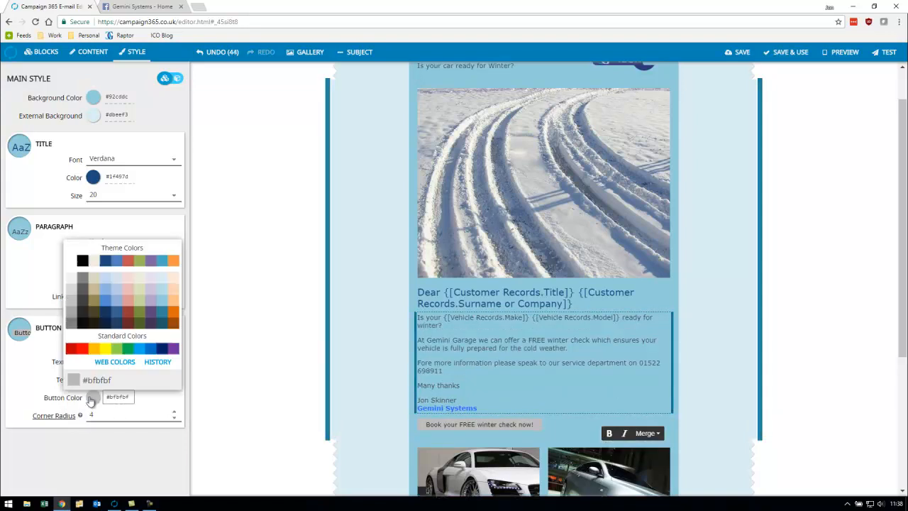
click(165, 348)
click(93, 362)
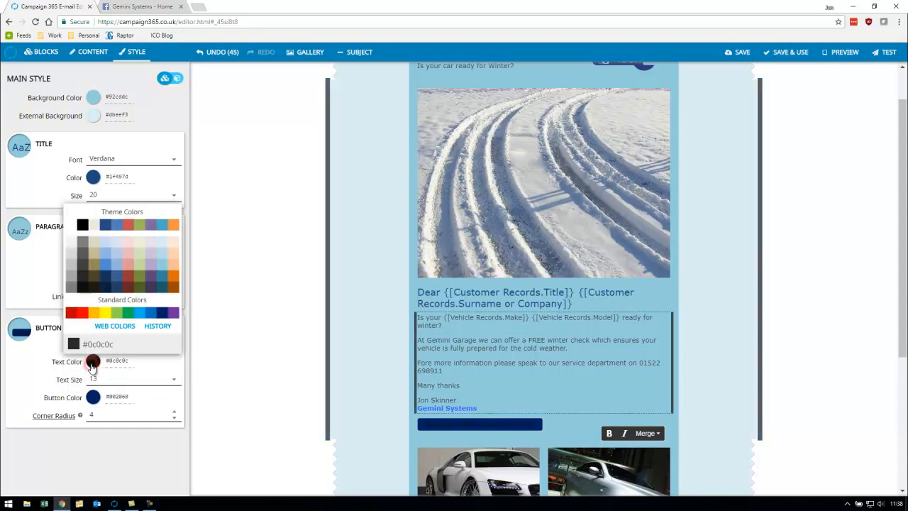
click(72, 223)
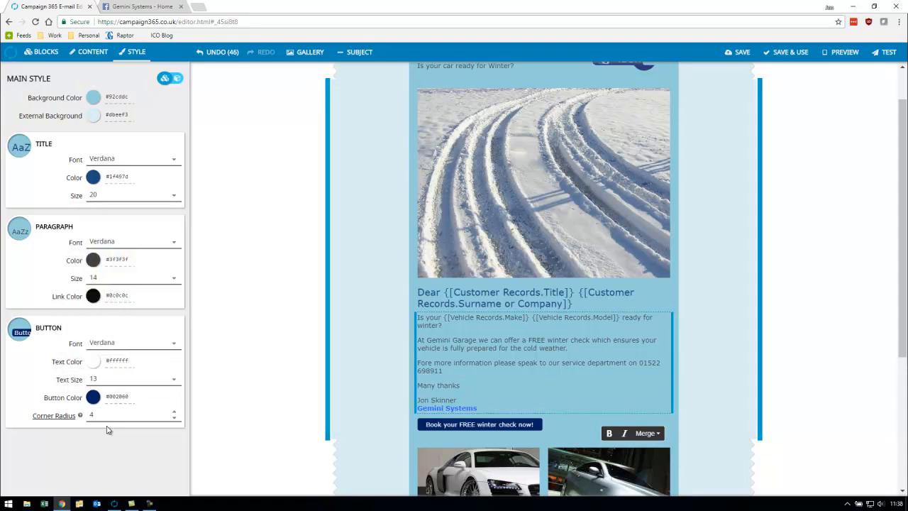
drag(113, 417, 23, 420)
text(20)
click(472, 370)
- Preview the e-mail with another recipient's data in phone, tablet and desktop layouts, and view the test e-mail prompt without sending
scroll(830, 225, up, 1)
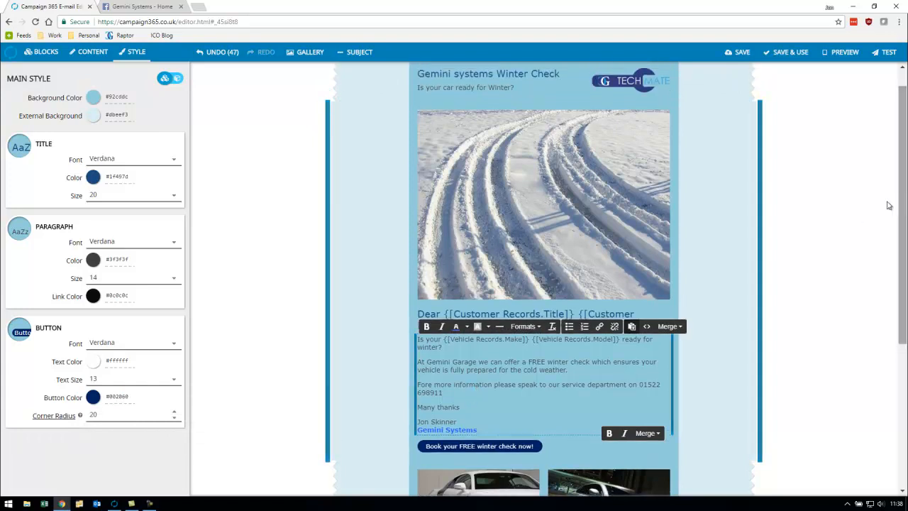
click(844, 52)
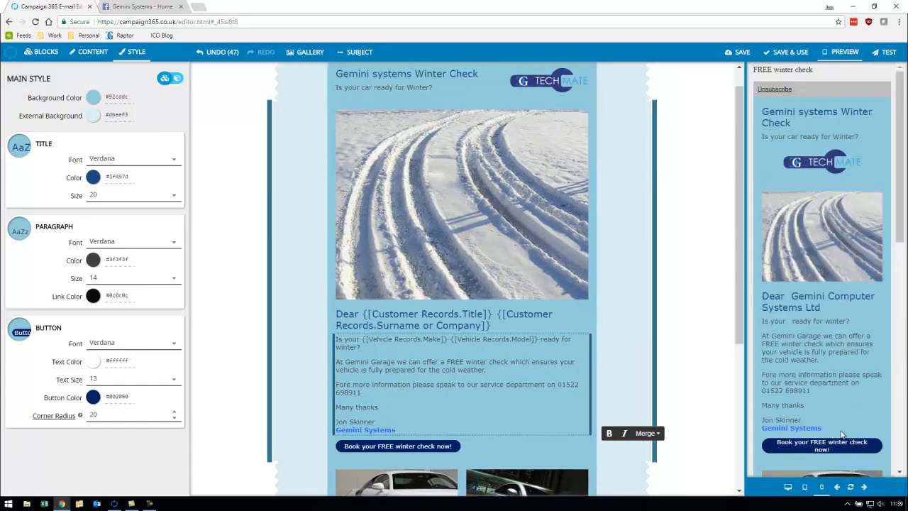
click(866, 488)
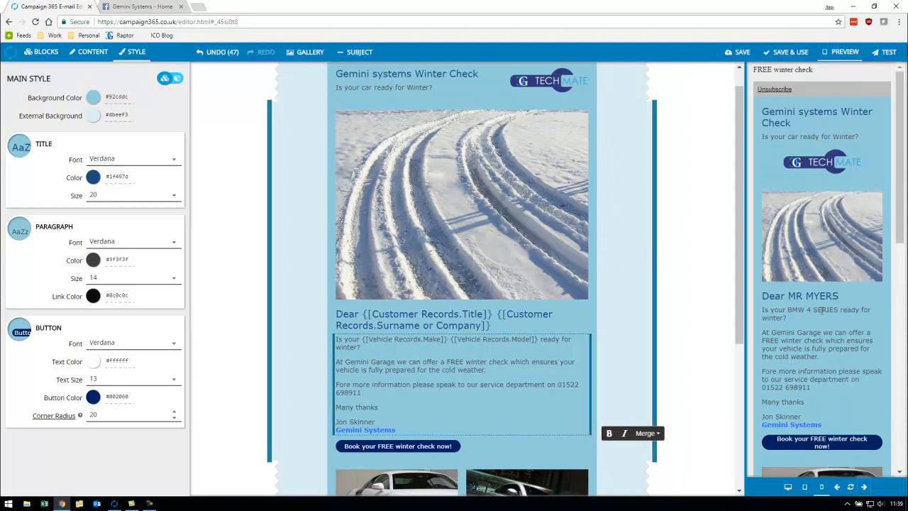
click(807, 489)
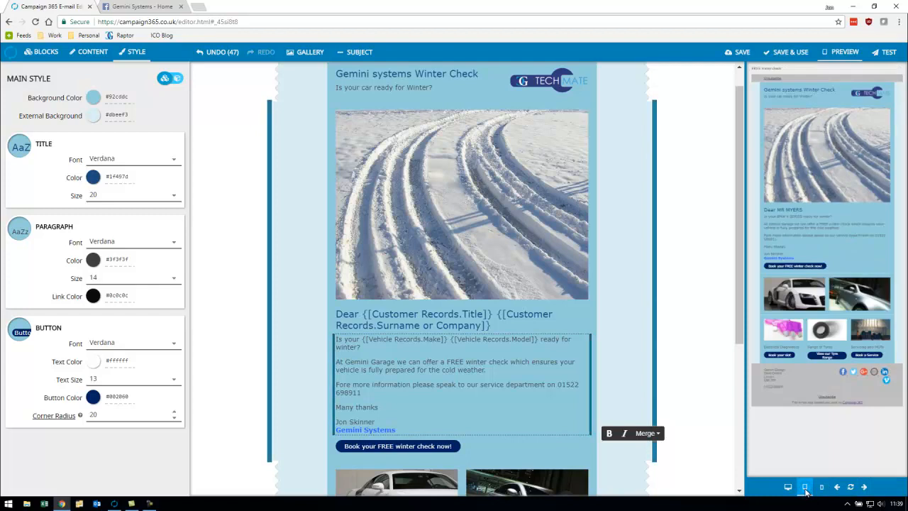
click(789, 486)
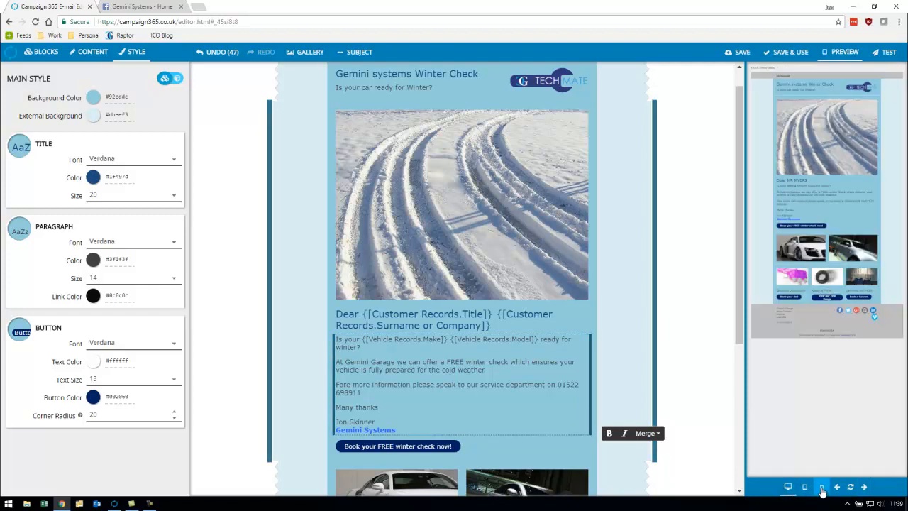
click(822, 488)
click(843, 52)
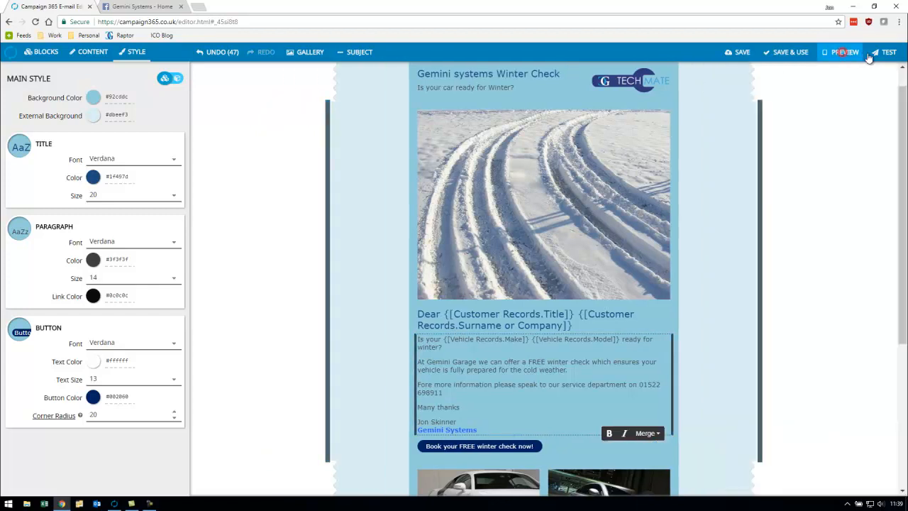
click(884, 53)
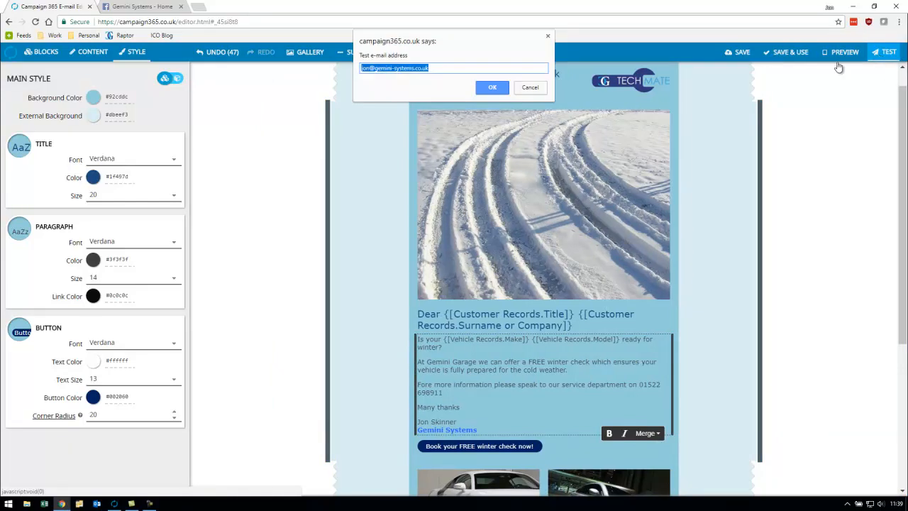
click(537, 88)
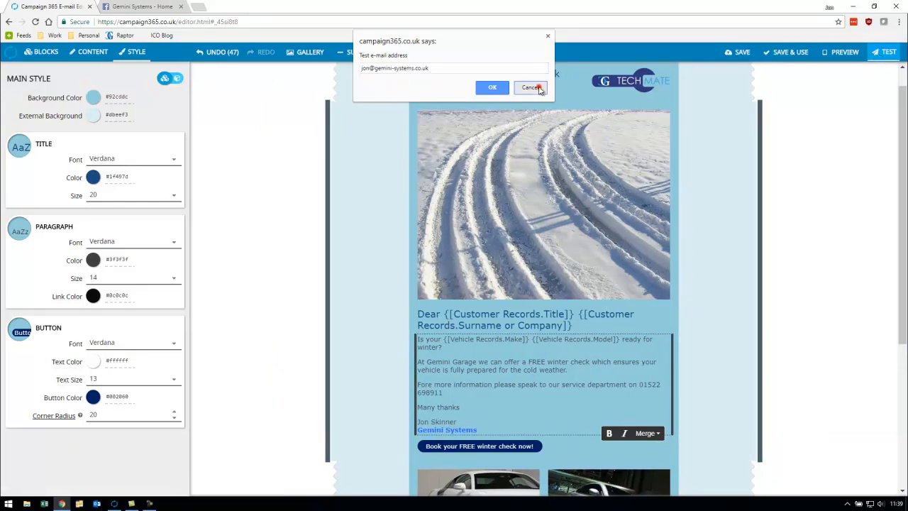
- Save the e-mail as a template named "Winter Check 2017"
click(737, 53)
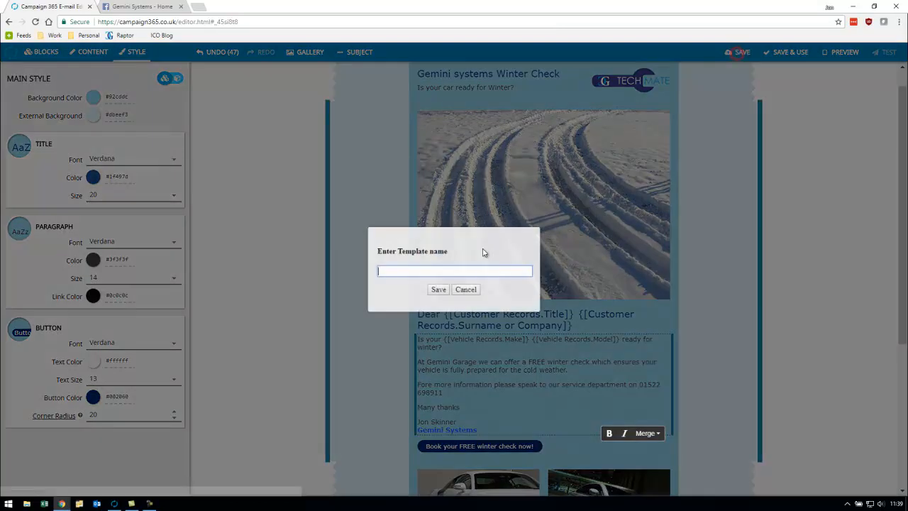
text(Winter Check 2017)
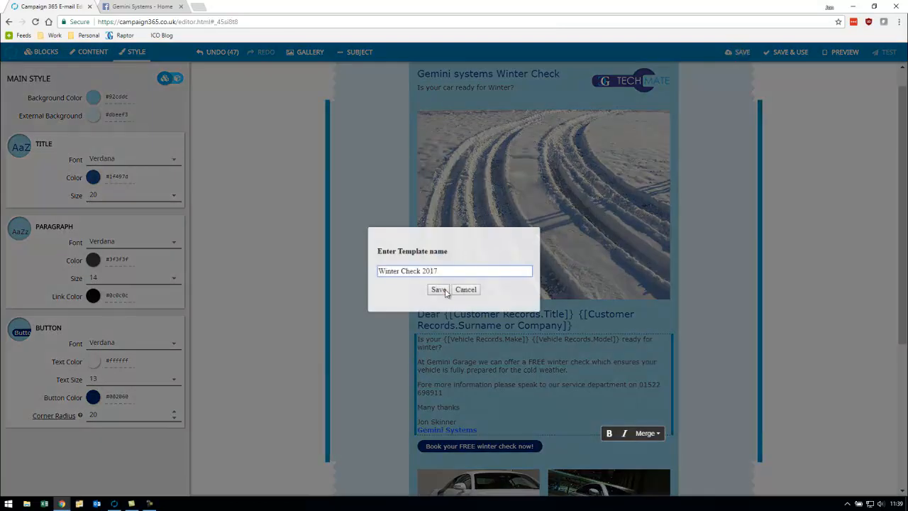
click(445, 292)
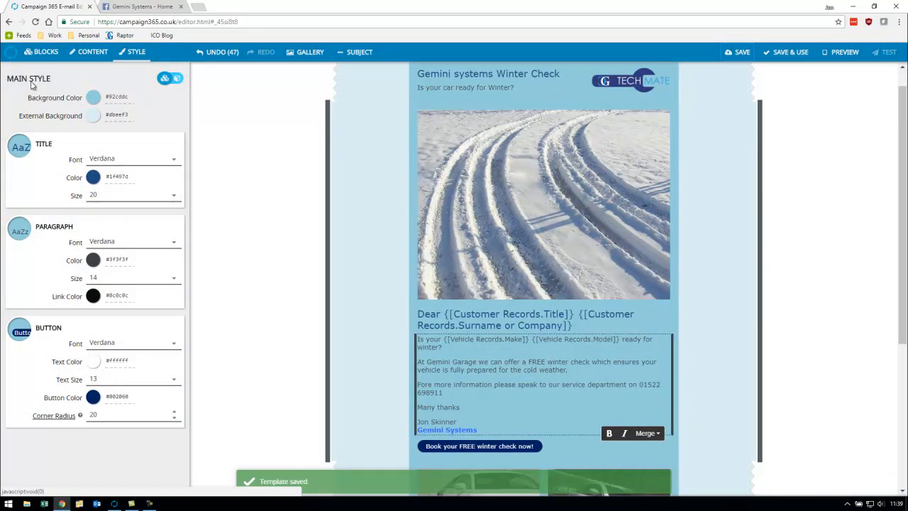
- Open the Example MOT & Service Reminder template from the recent templates and replace the dealership name in its header with the garage's name
click(10, 54)
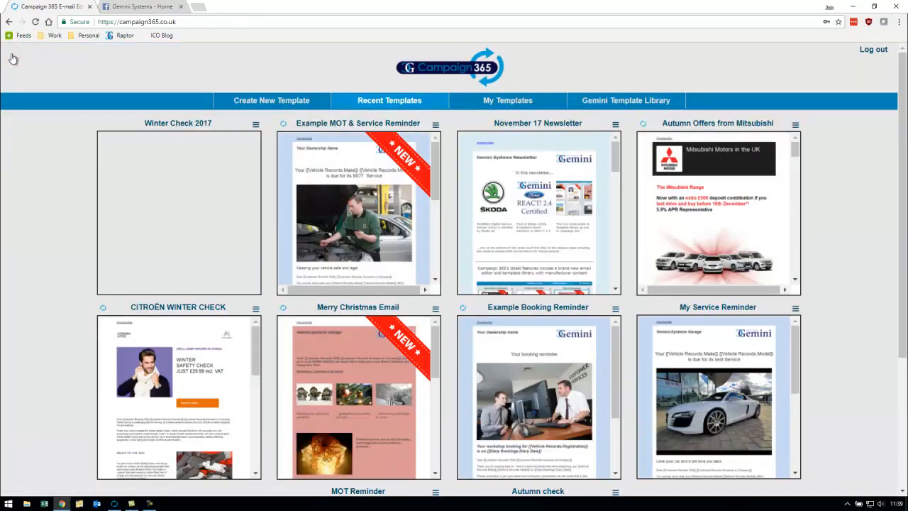
click(352, 212)
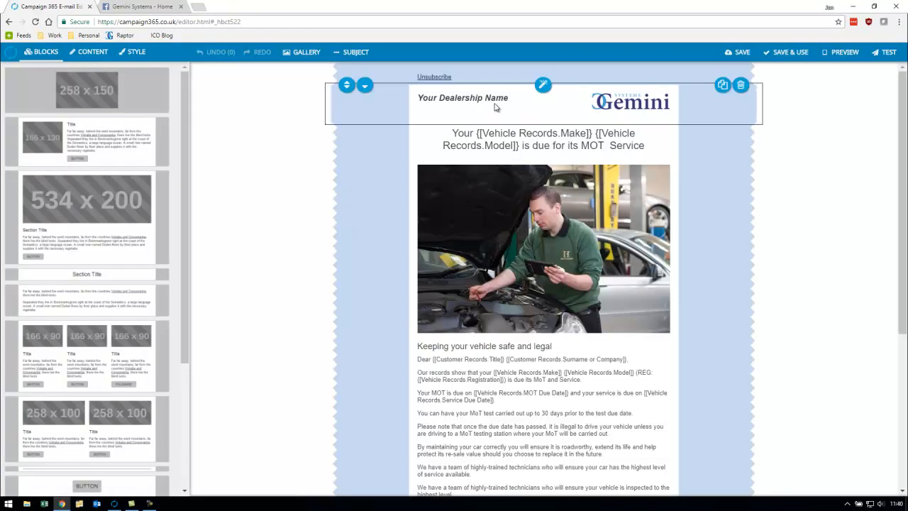
click(497, 100)
triple_click(501, 99)
text(Gemini Garage)
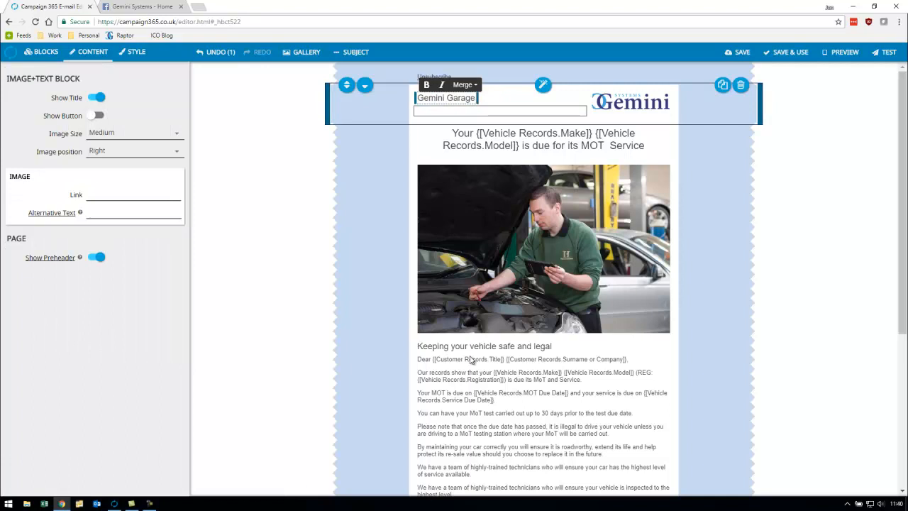
- Replace the placeholder phone number in the reminder's body text with the garage's phone number
scroll(508, 389, down, 2)
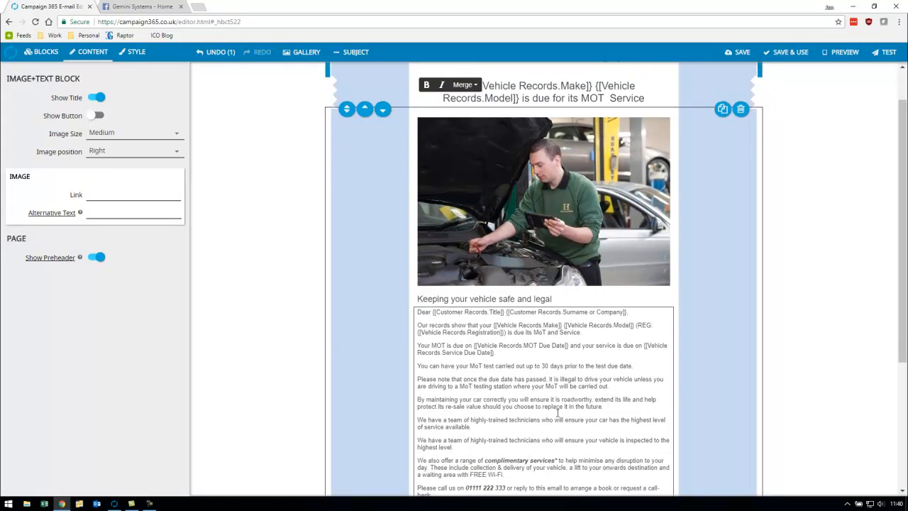
click(508, 389)
key(ctrl+shift+Left)
key(ctrl+shift+Left)
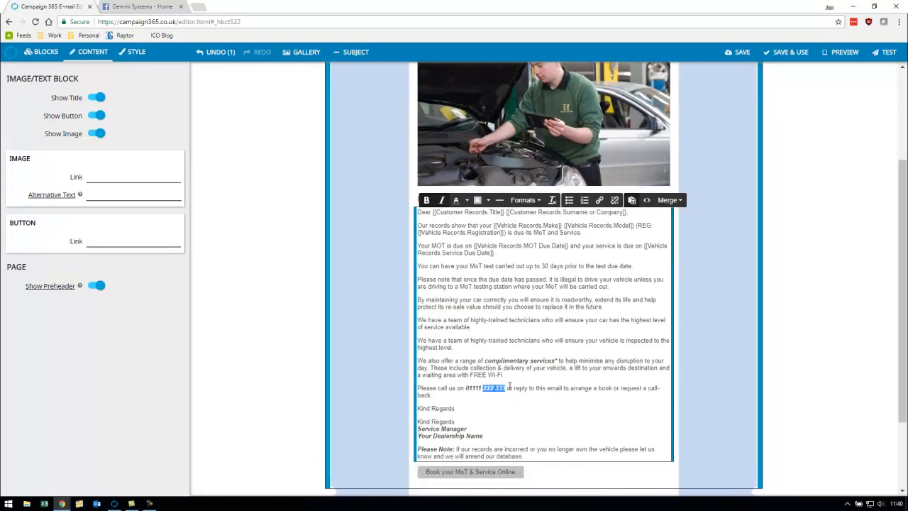
key(ctrl+v)
- Replace "Service Manager" in the signature with the sender's name and "Your Dealership Name" with "Gemini Garage"
key(Down)
key(Down)
key(Down)
key(Down)
key(ctrl+shift+Left)
key(ctrl+shift+Left)
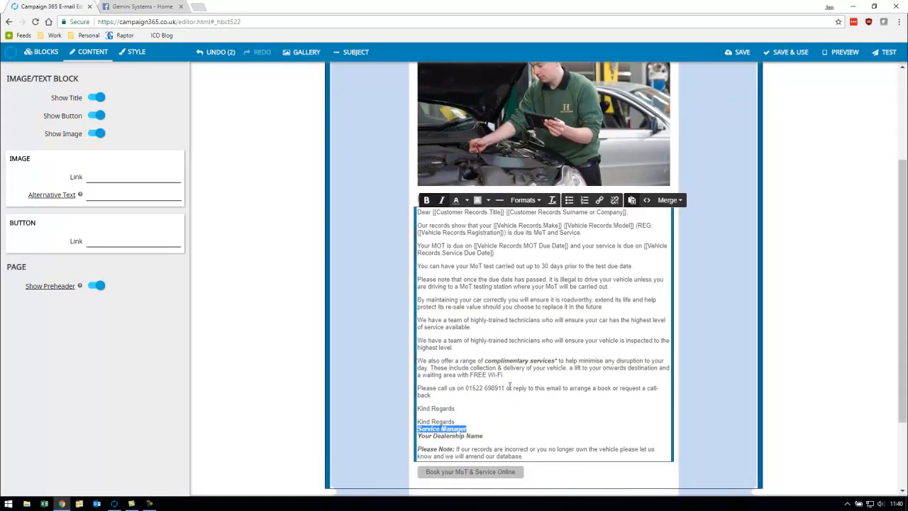
key(Down)
key(End)
key(shift+Home)
text(Gemini Garage)
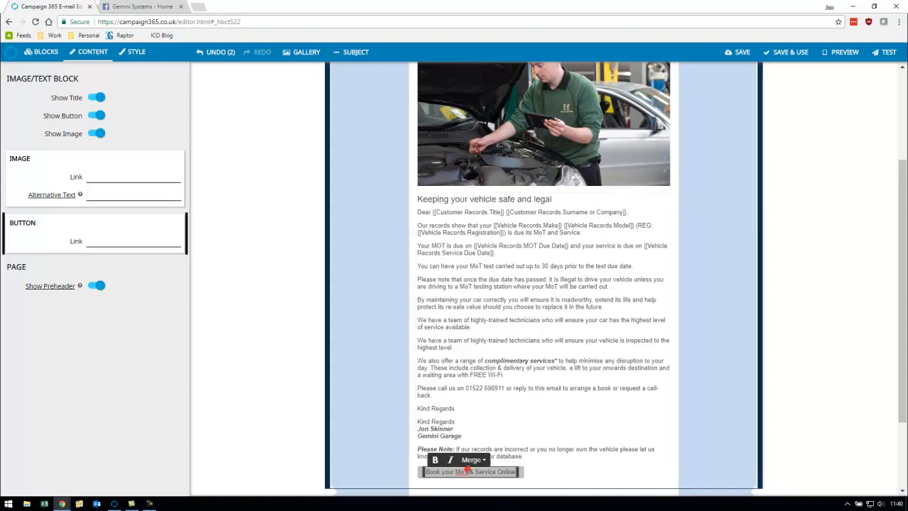
click(117, 178)
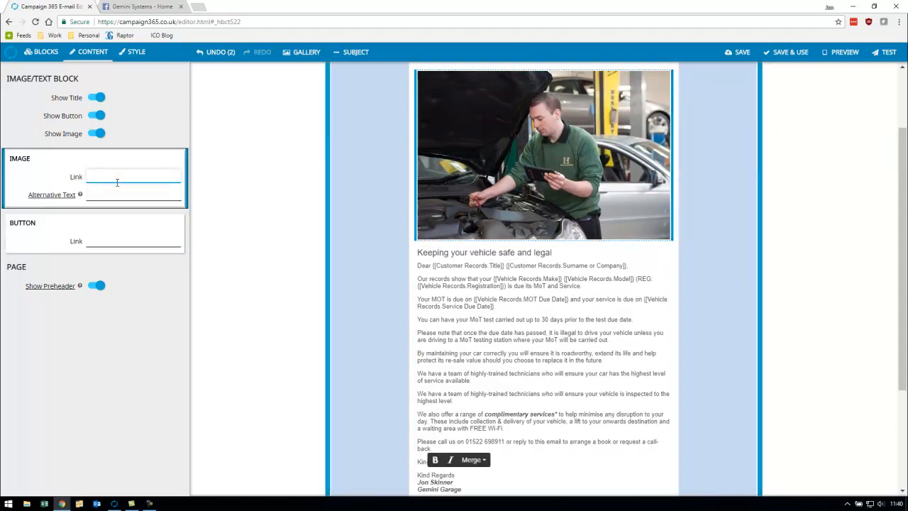
- Save the template as "Winter check", use it as the campaign's e-mail template, and close the browser editor
click(797, 56)
click(427, 270)
text(Winter check)
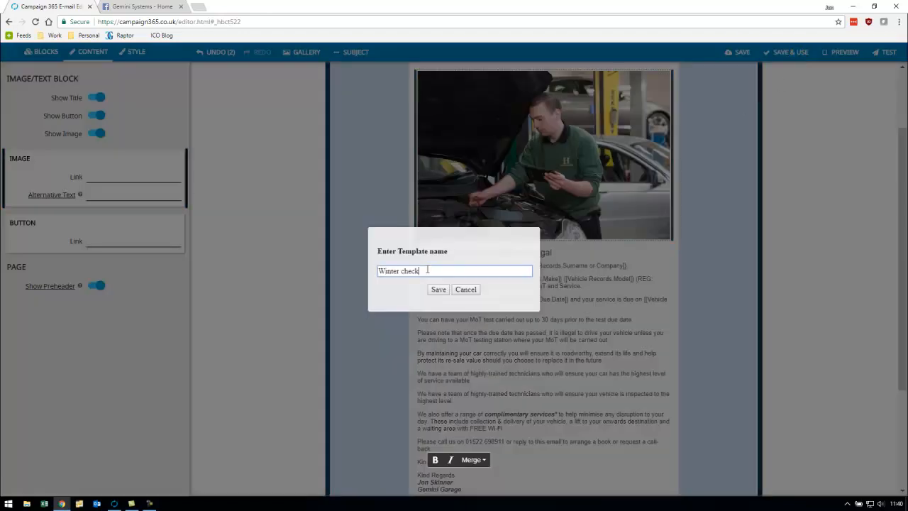
key(Return)
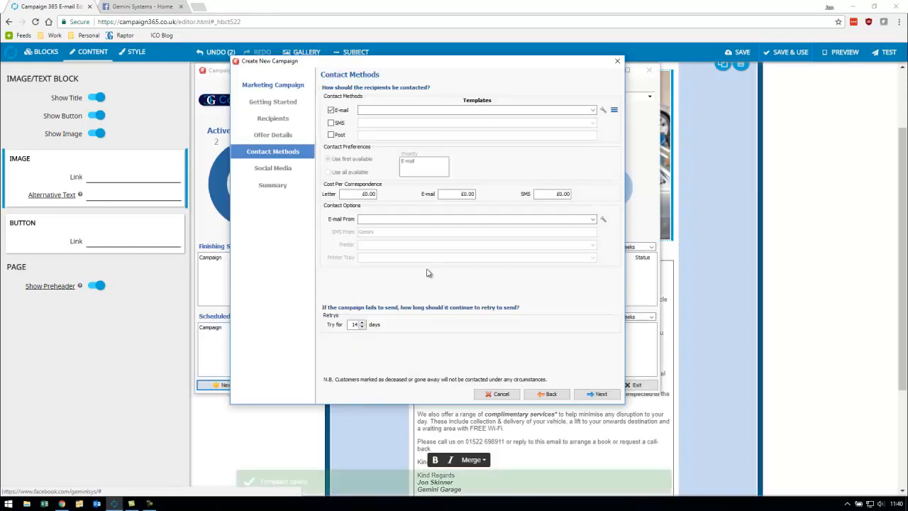
click(906, 4)
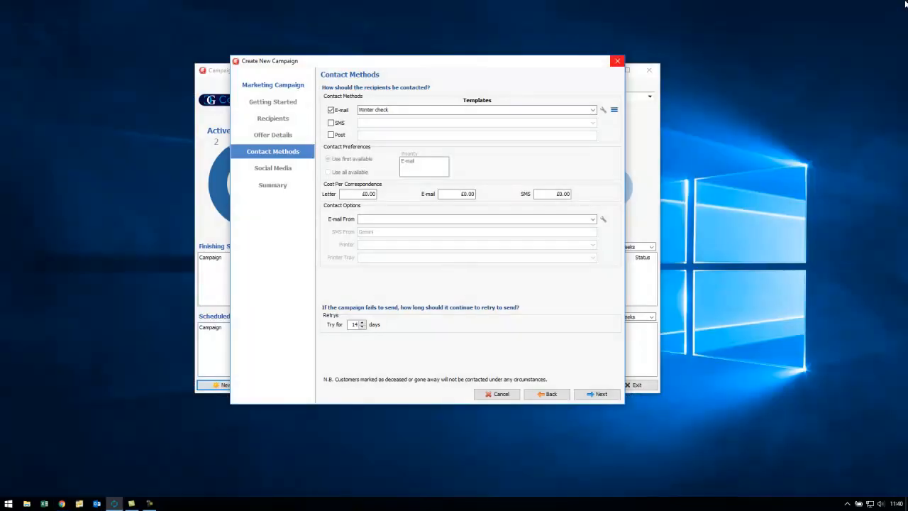